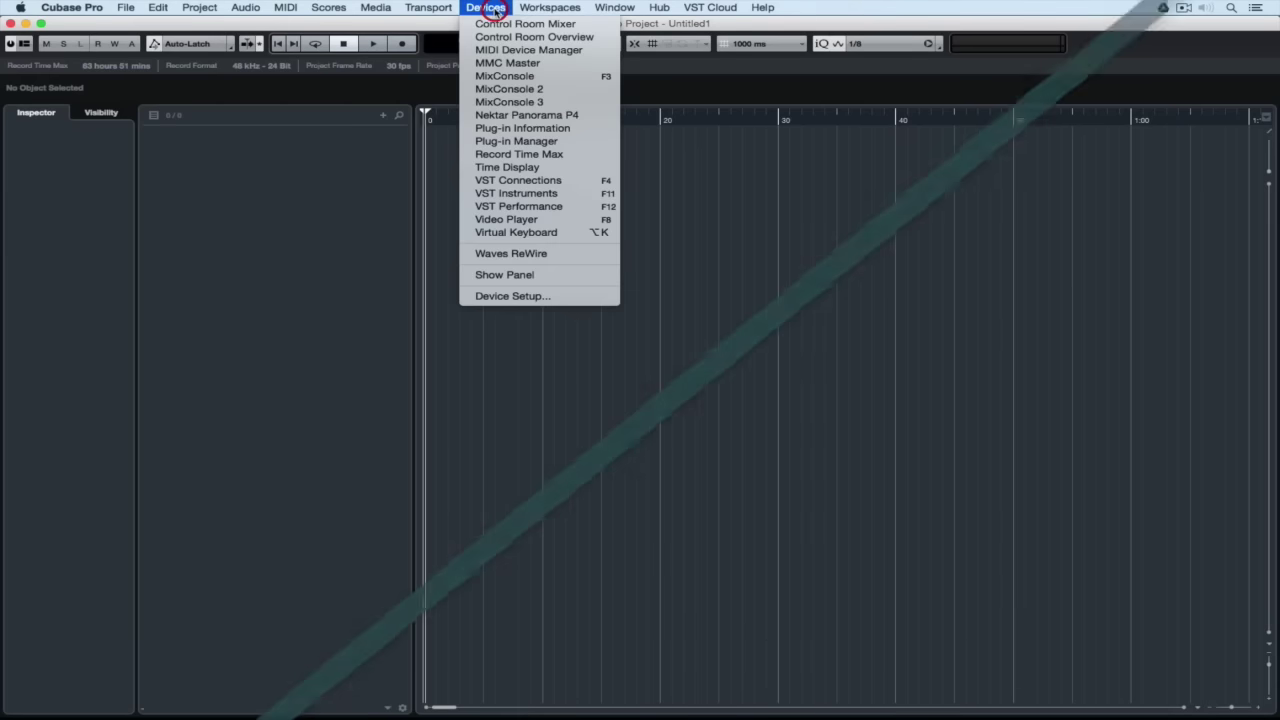
- Look over the Device Setup and Preferences dialogs, then return to the project with the empty AC GIT track
left_click(542, 298)
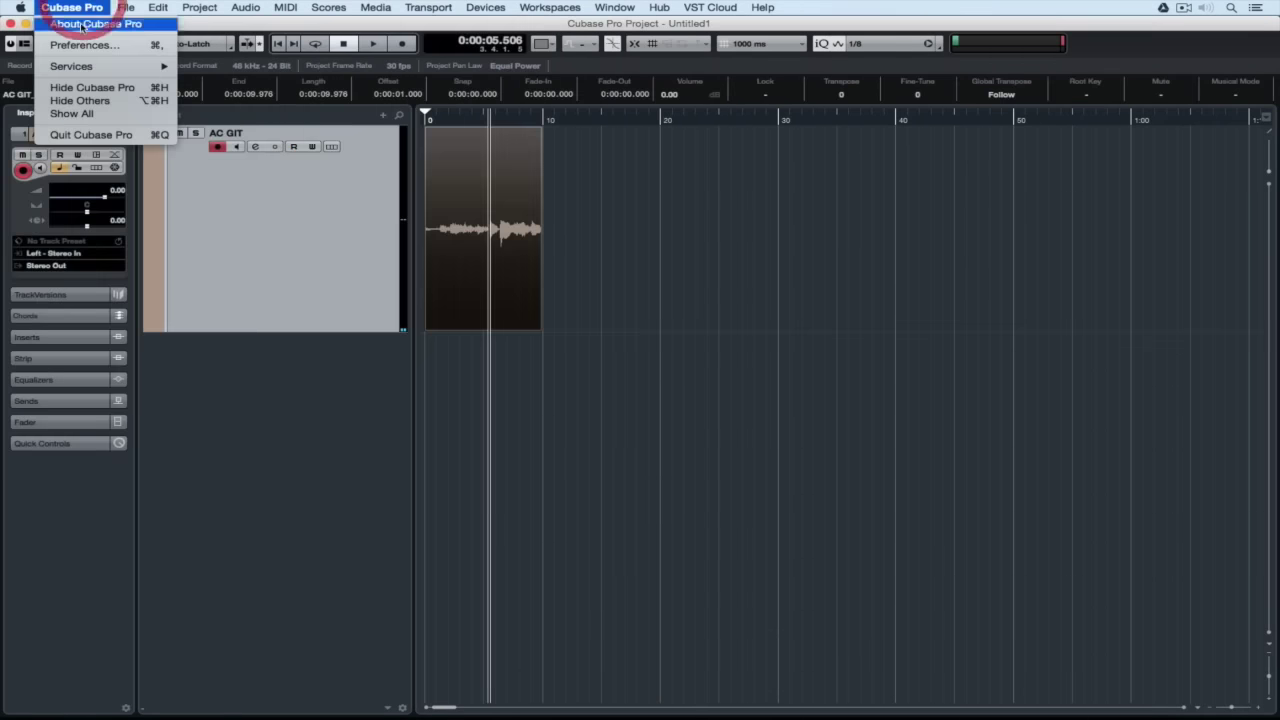
left_click(81, 46)
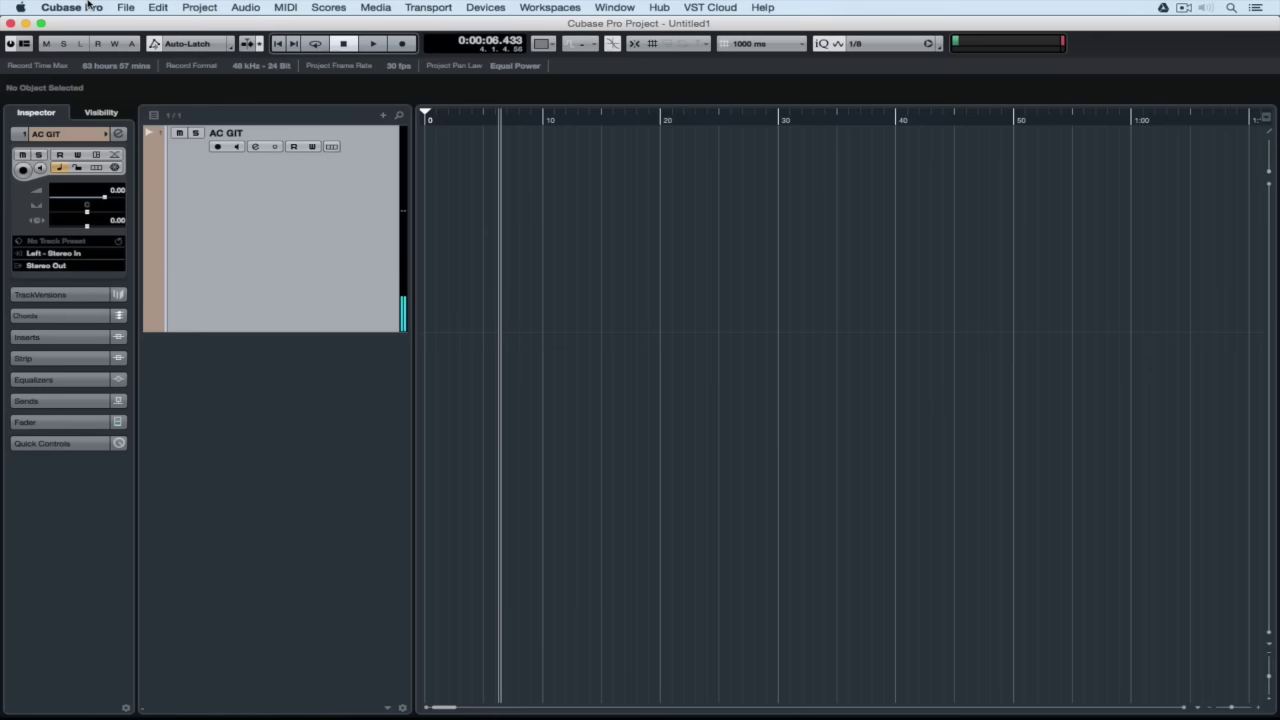
- Keep the Steinberg UR22mkII ASIO driver and set its buffer size to 32 samples (3.229 ms latency)
left_click(487, 8)
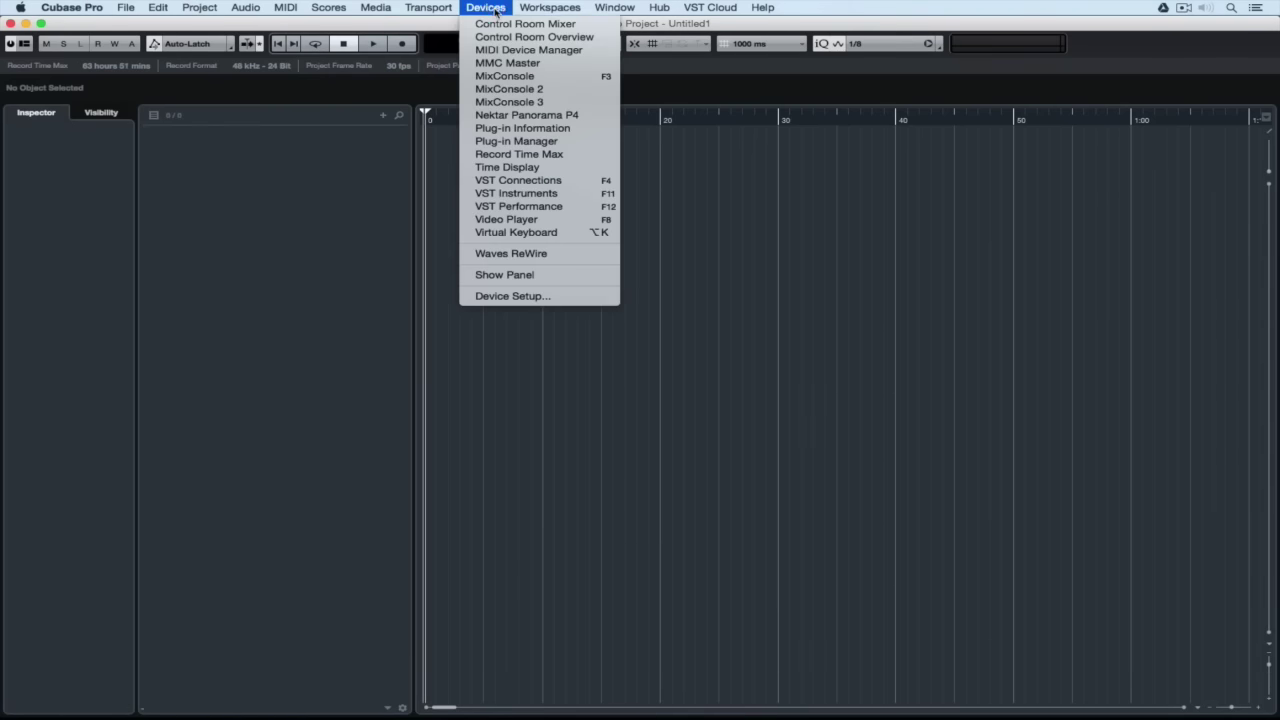
left_click(543, 297)
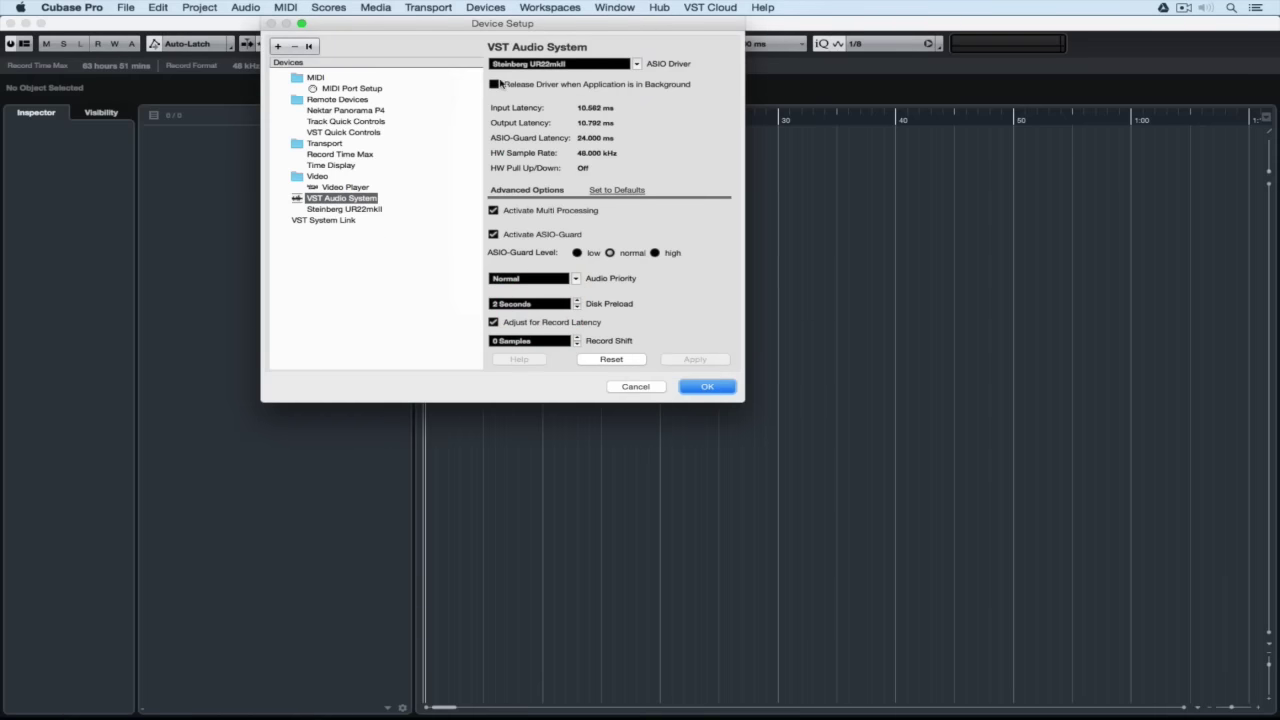
left_click(519, 65)
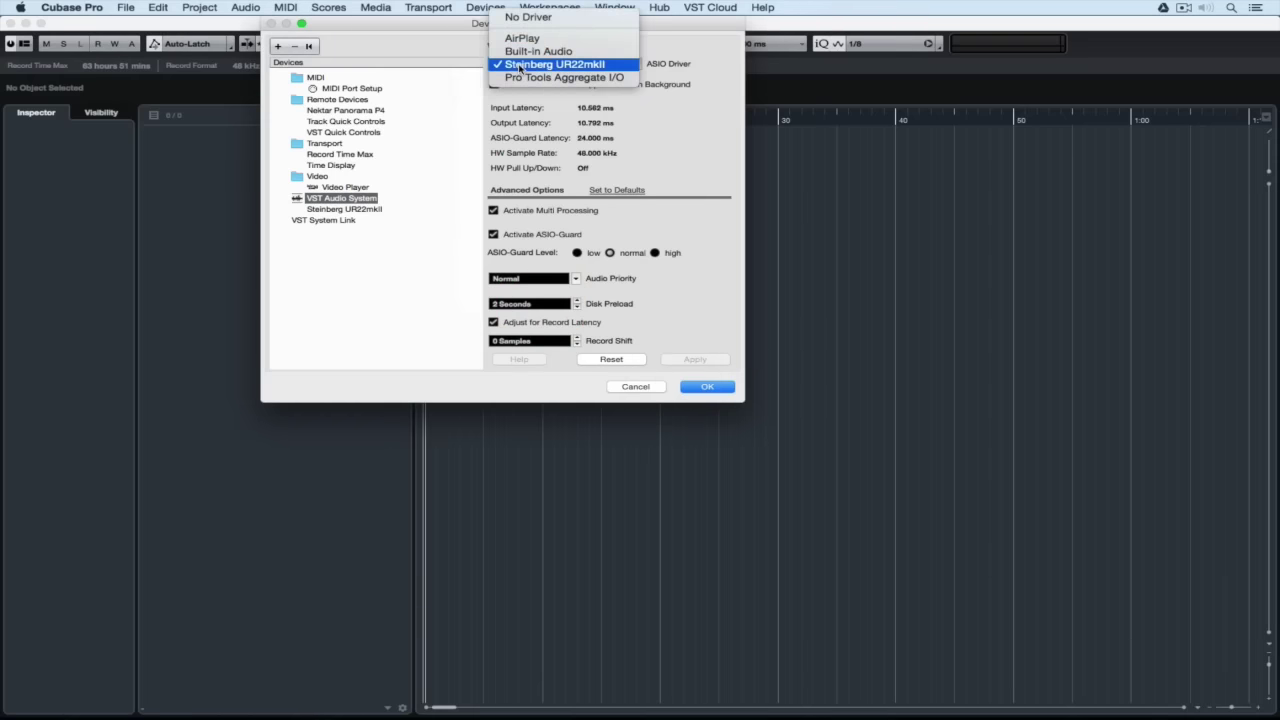
left_click(519, 66)
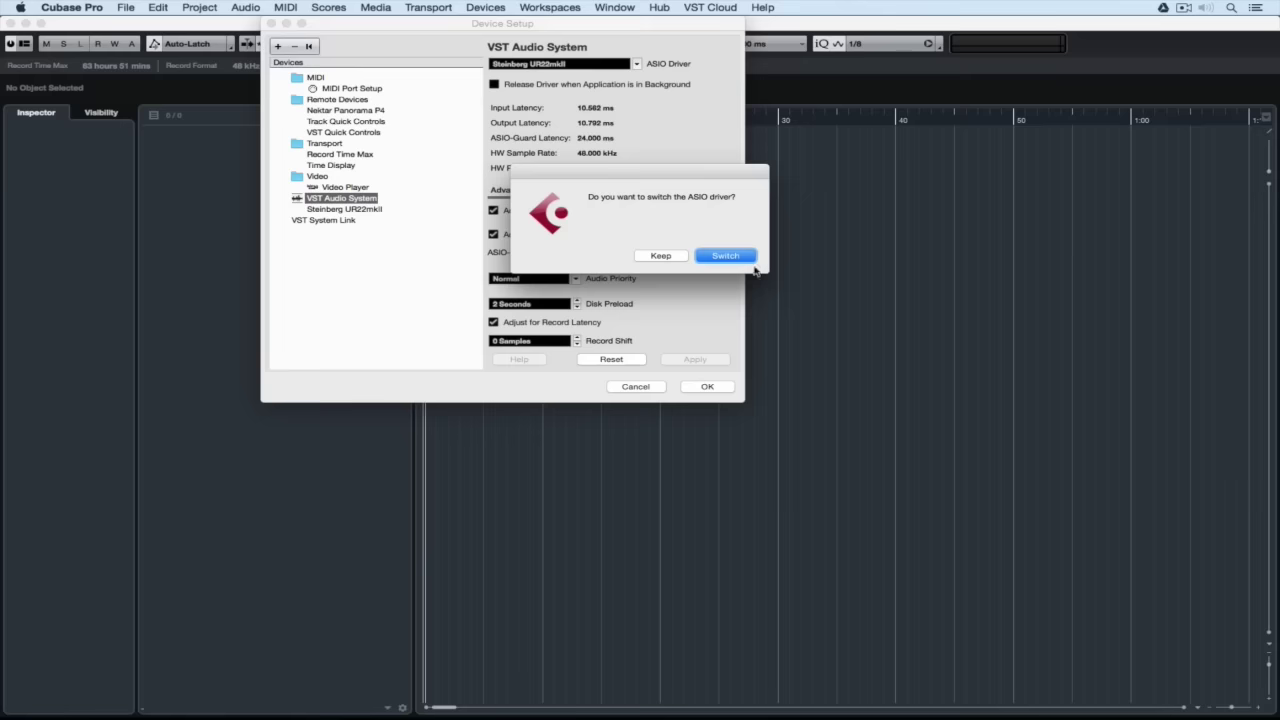
left_click(636, 256)
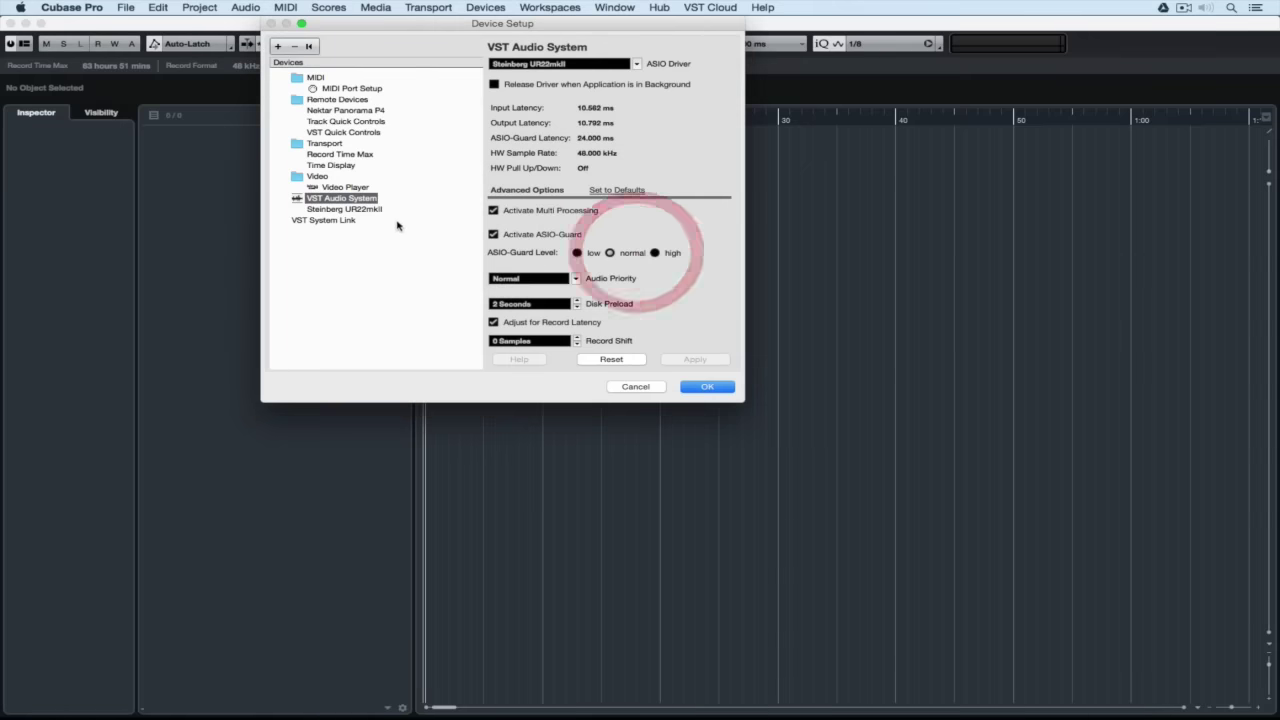
left_click(350, 209)
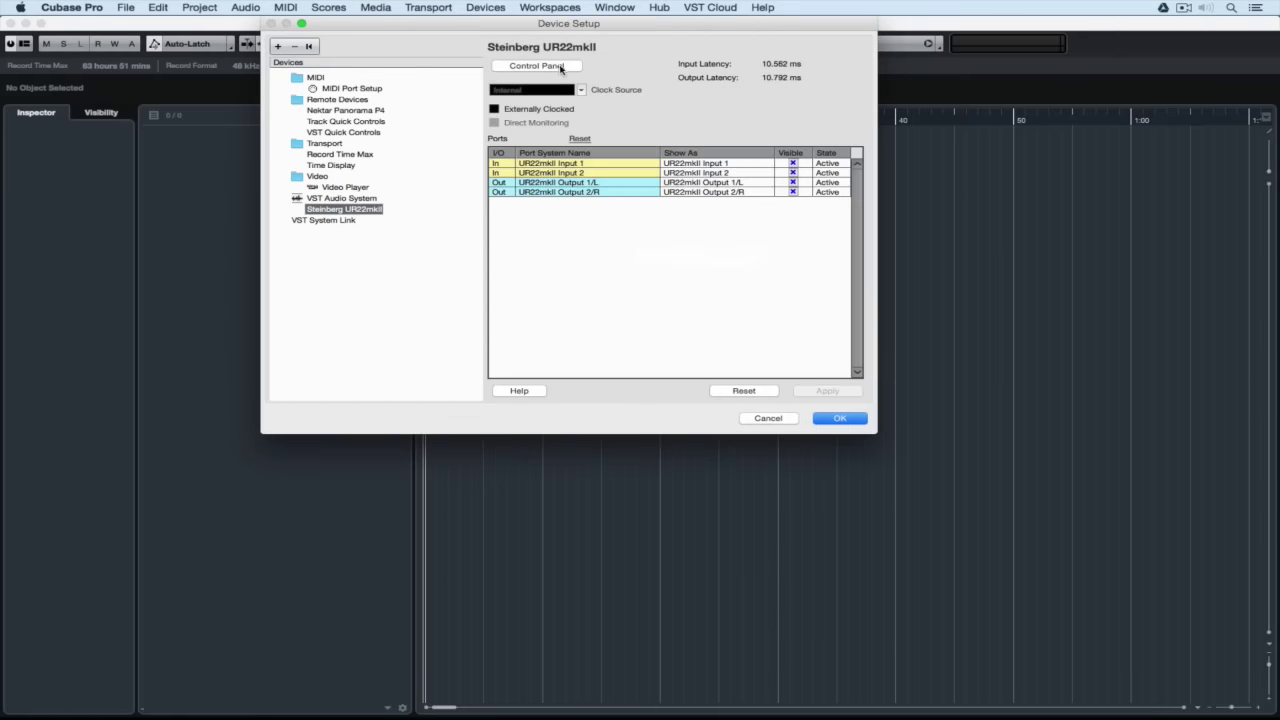
left_click(561, 66)
left_click(395, 168)
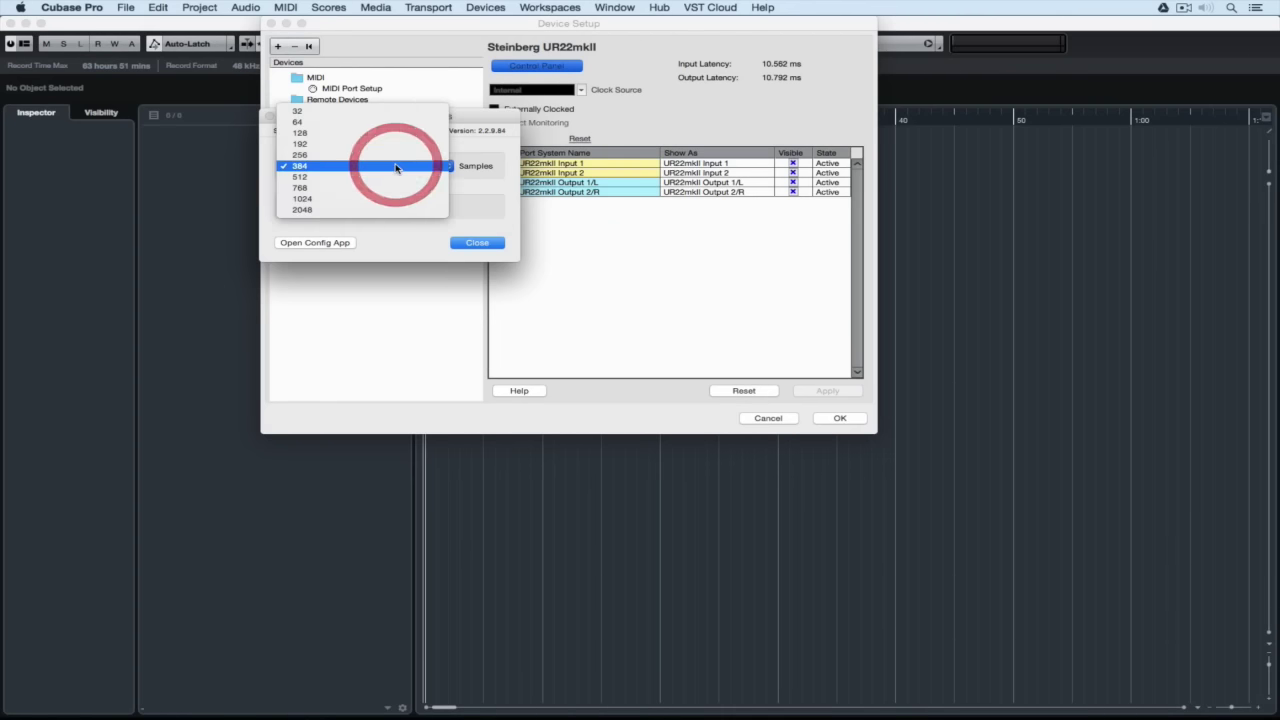
left_click(392, 122)
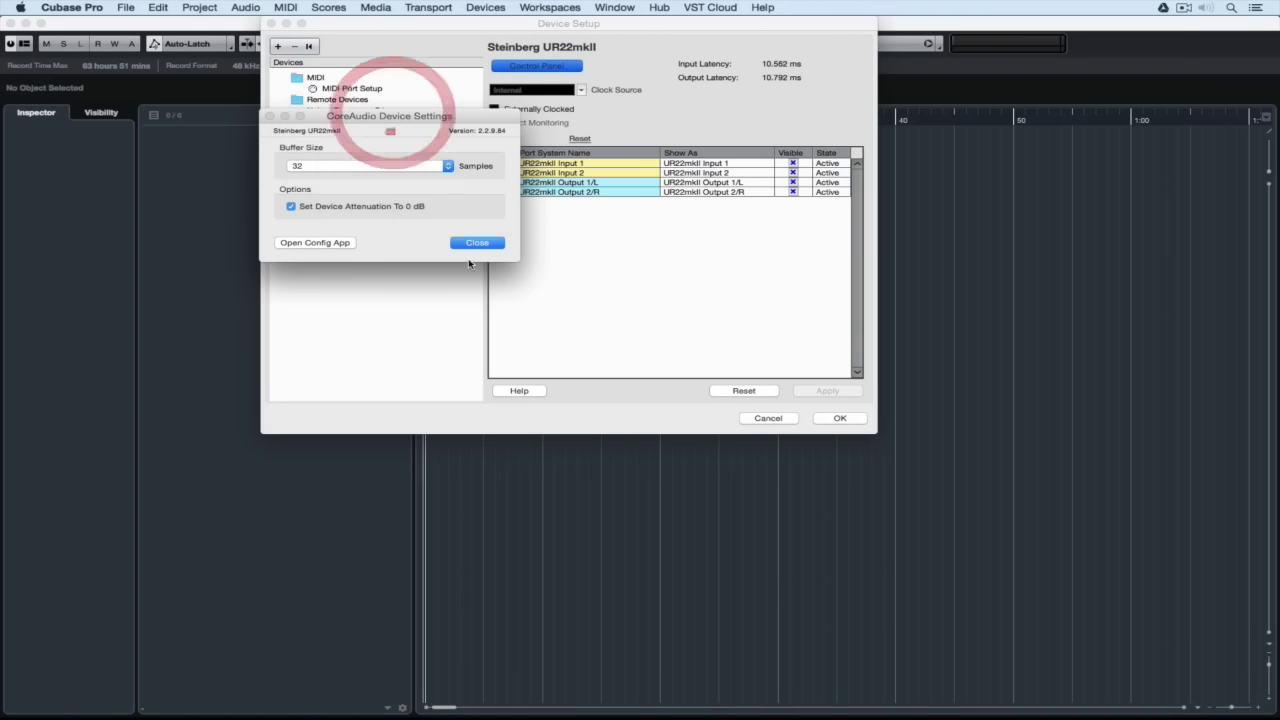
left_click(477, 243)
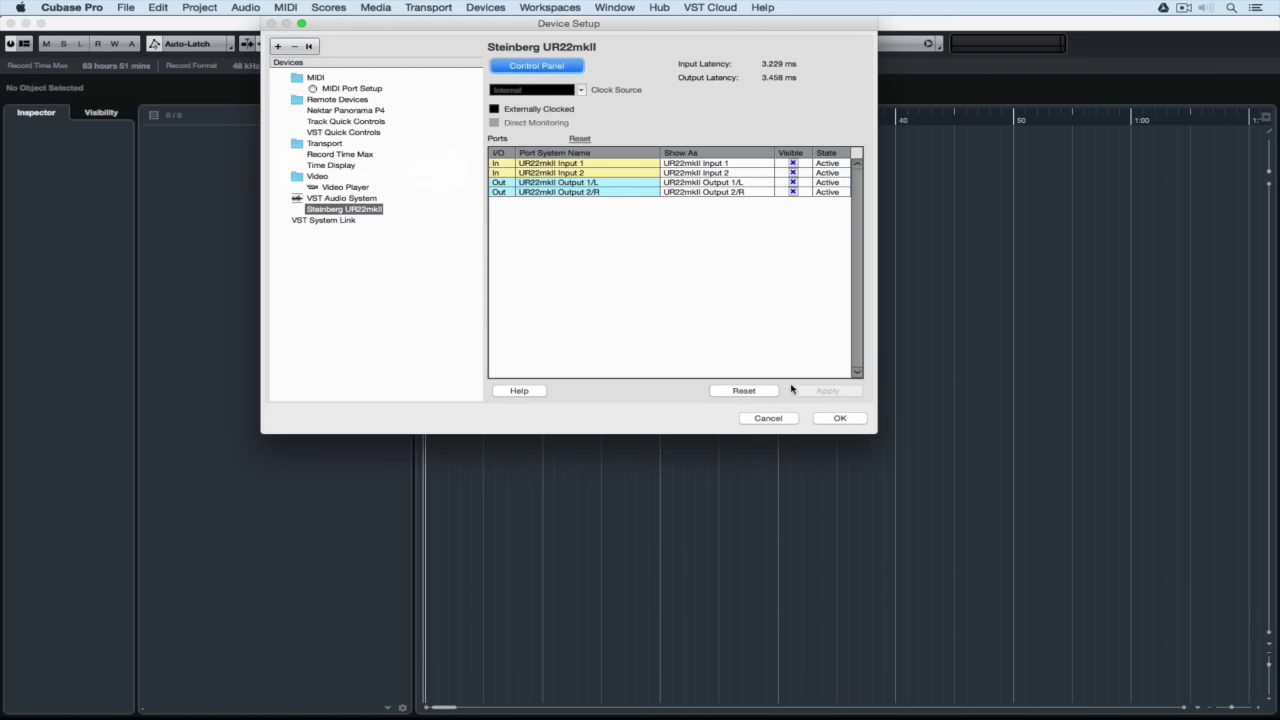
left_click(838, 418)
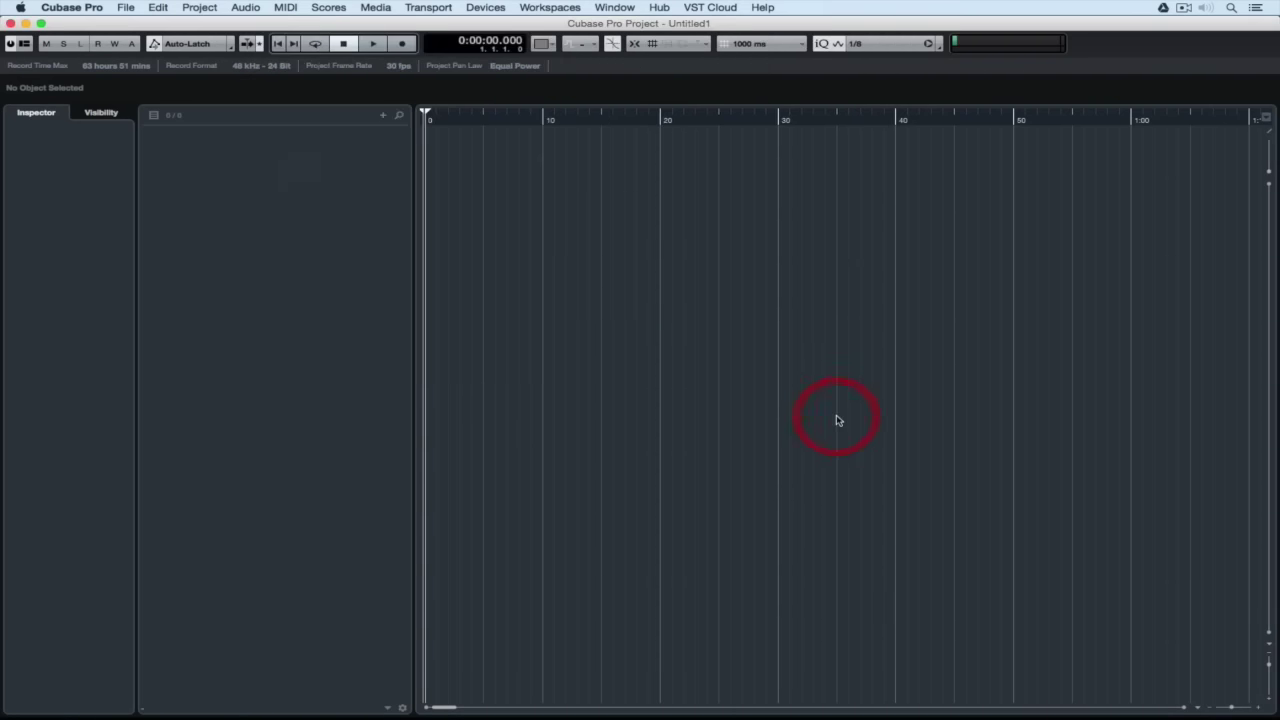
- Add a mono audio track named 'AC GIT' from the + button above the track list
left_click(385, 117)
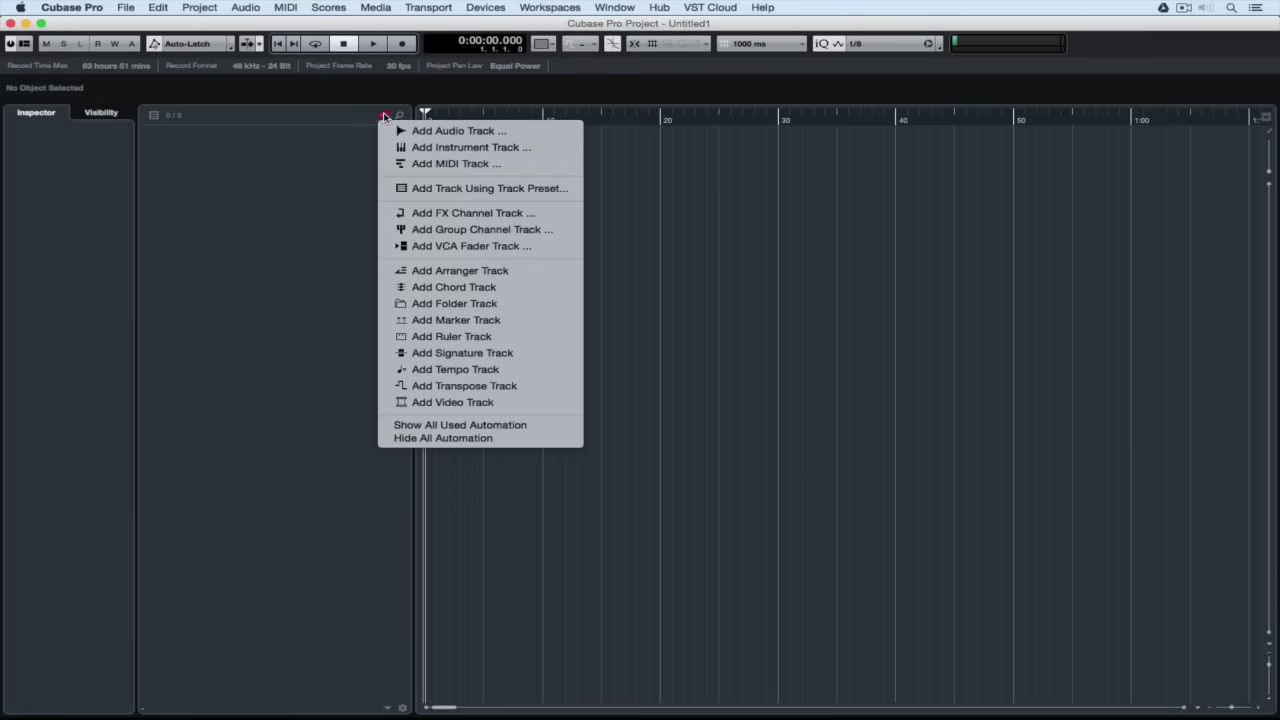
left_click(407, 130)
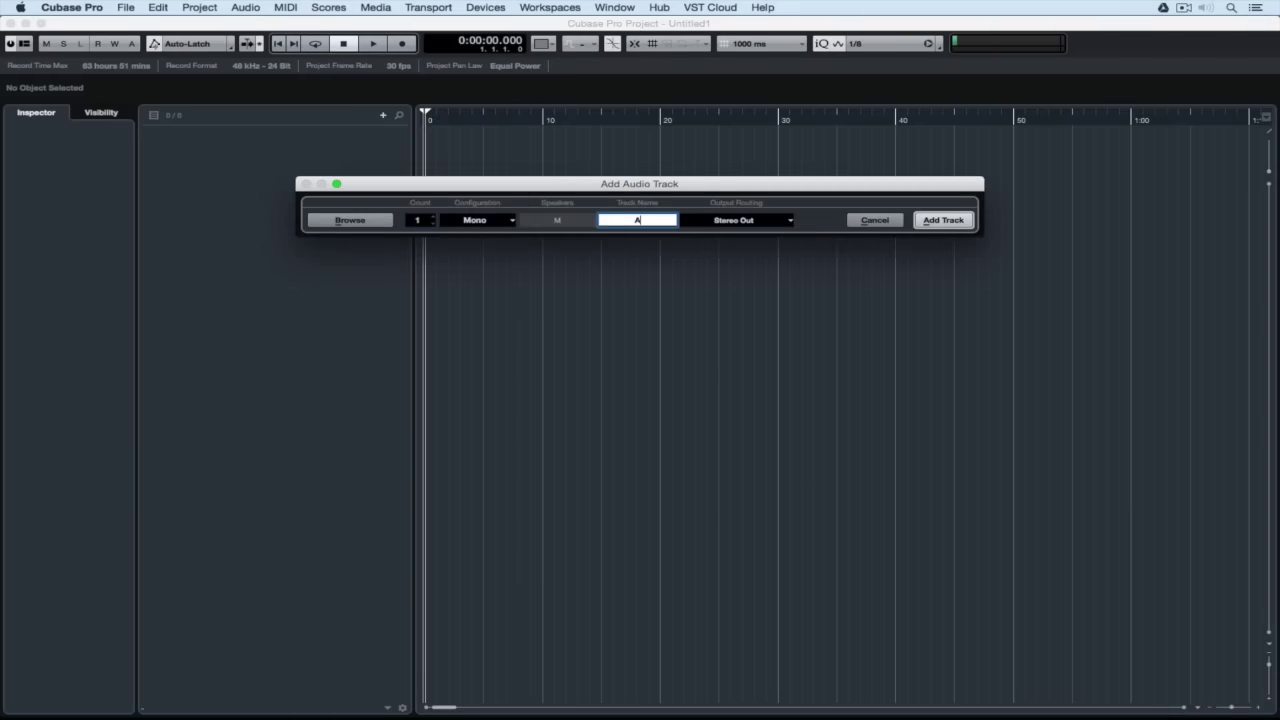
key("Return")
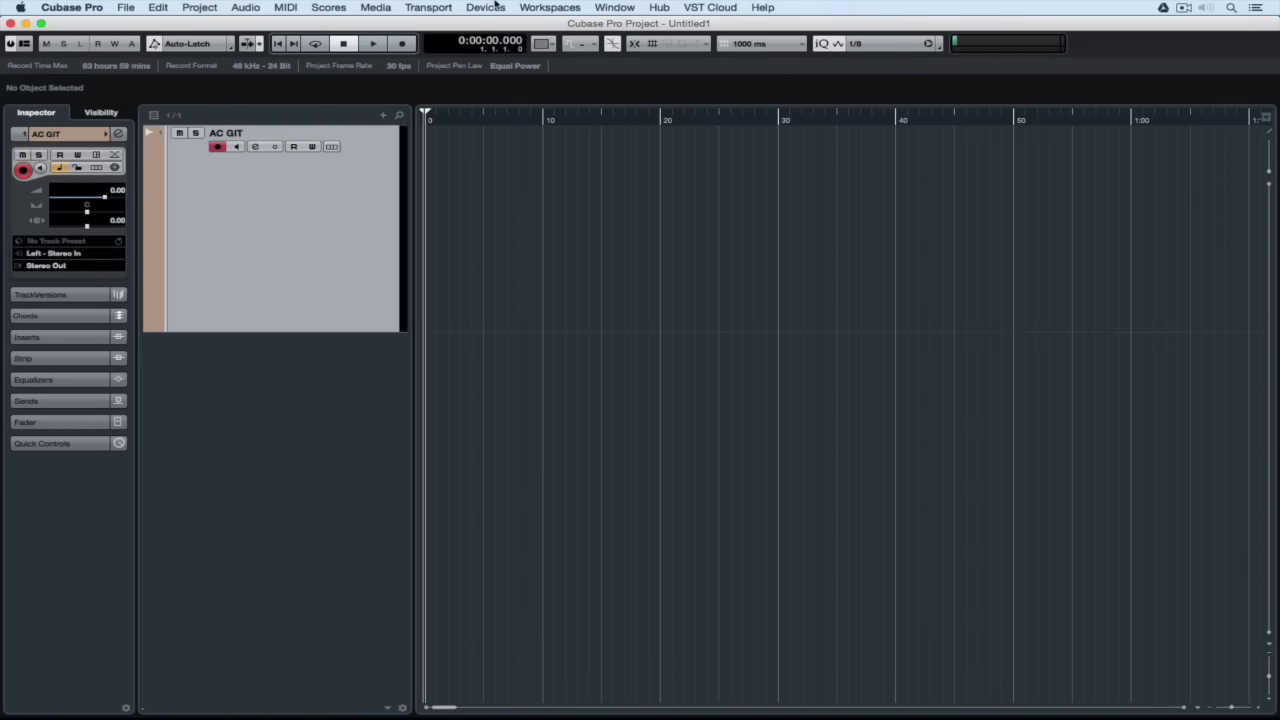
left_click(495, 5)
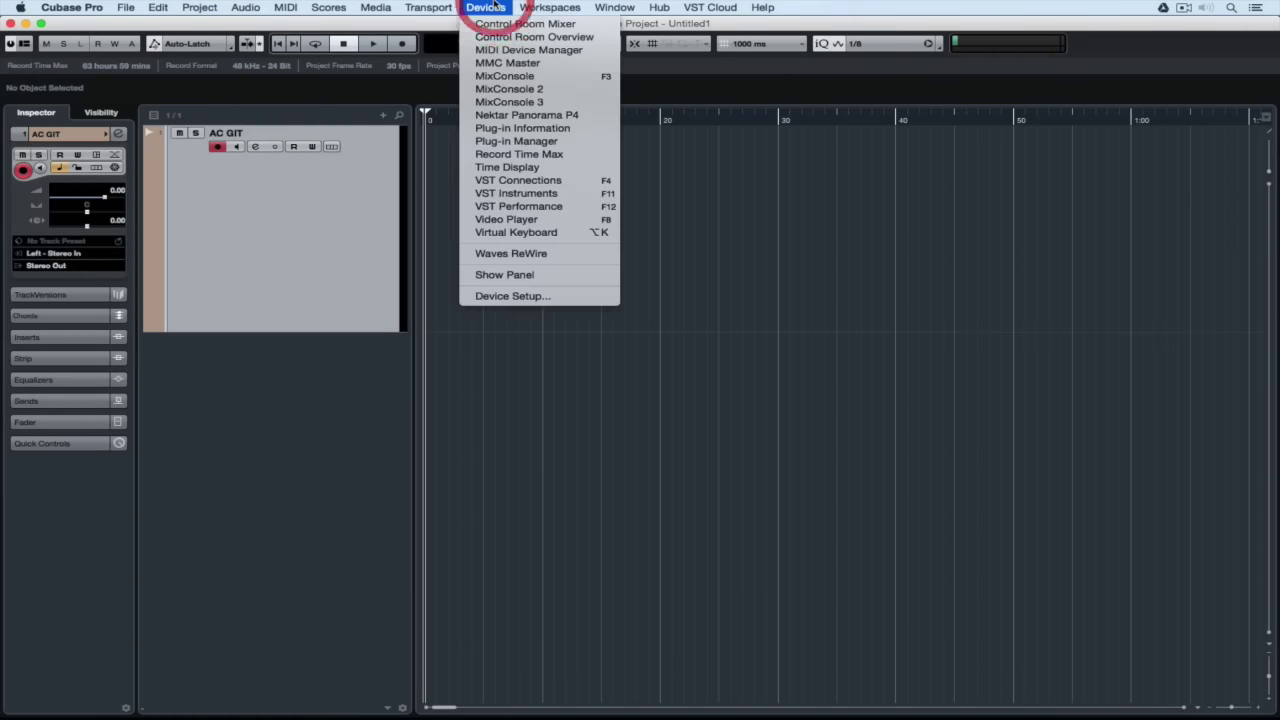
left_click(506, 181)
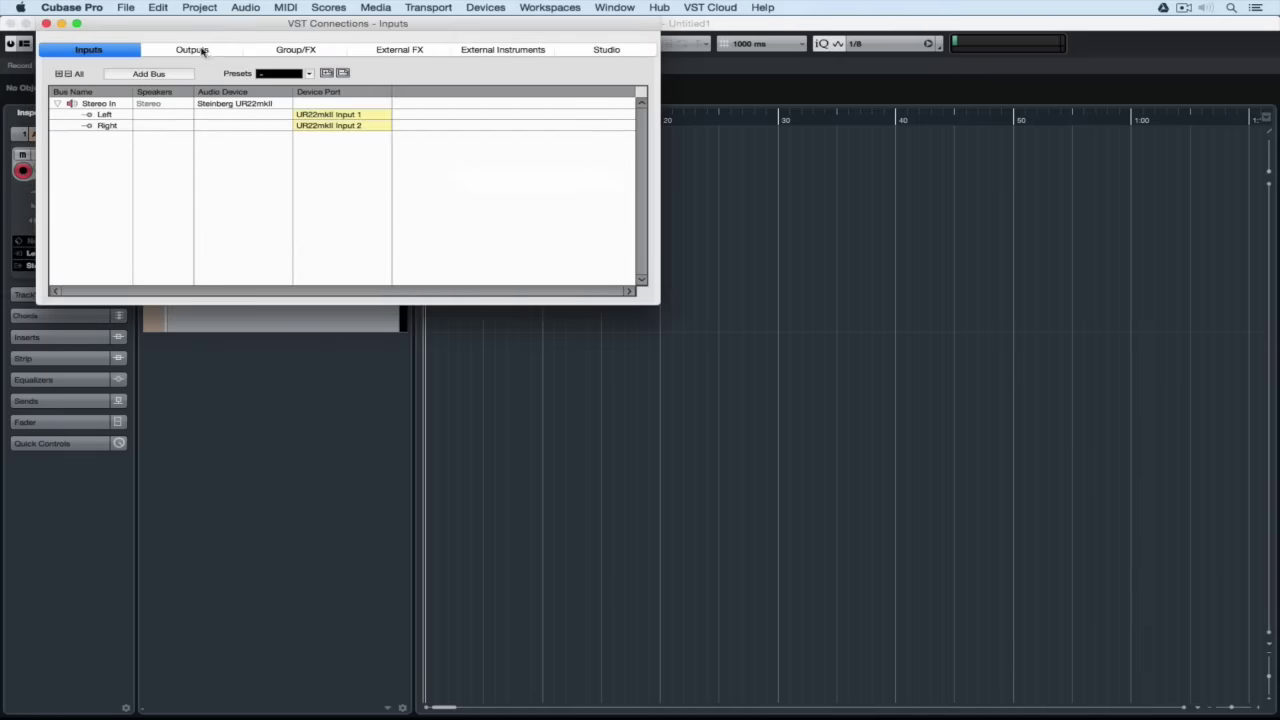
left_click(200, 50)
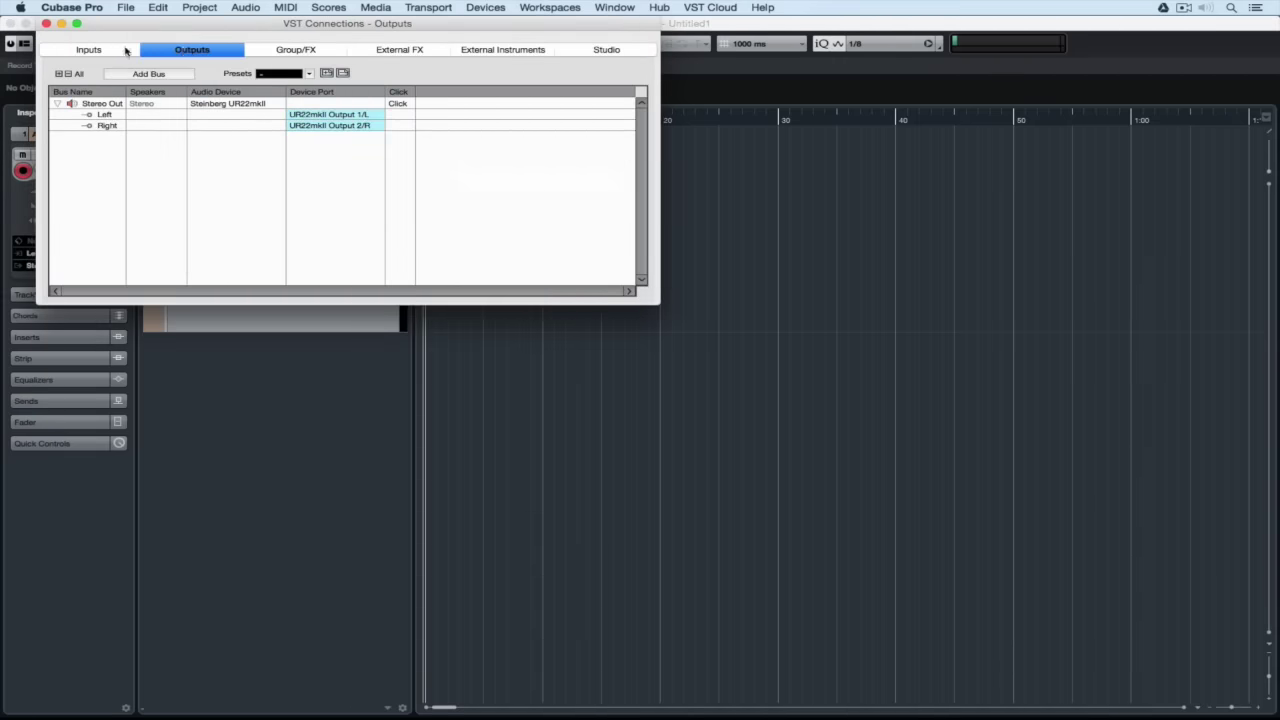
left_click(109, 52)
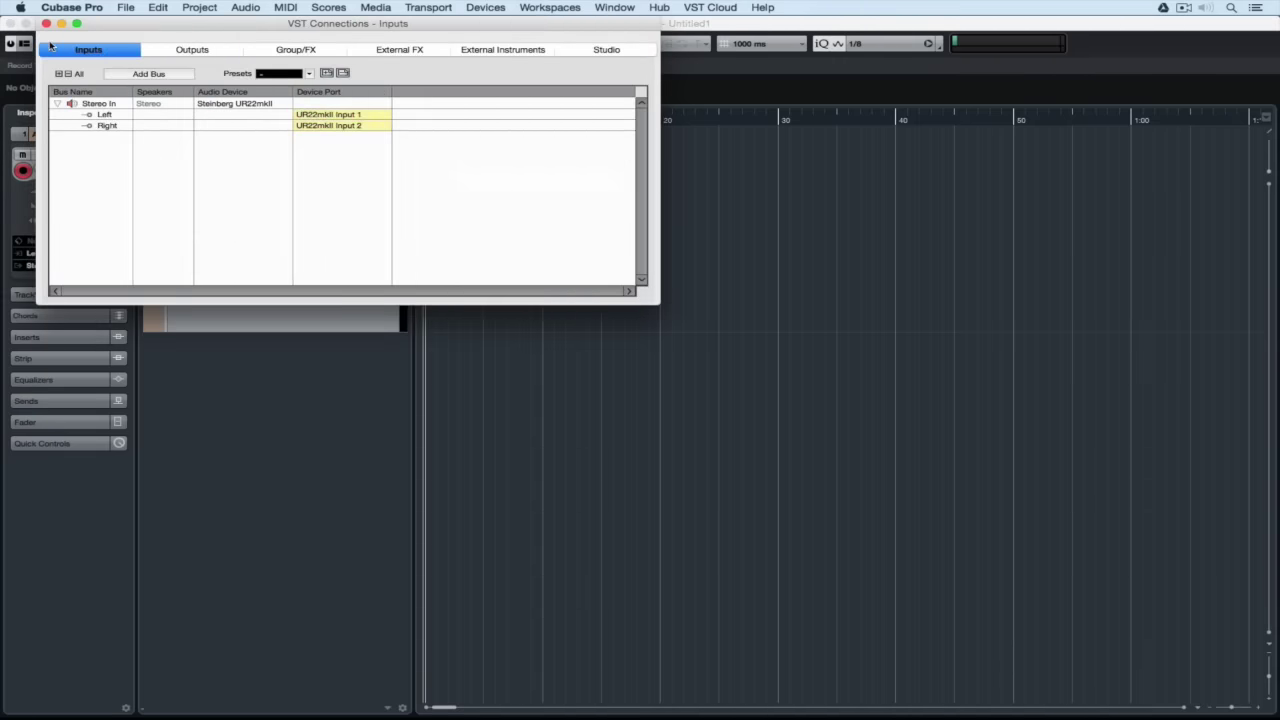
left_click(47, 22)
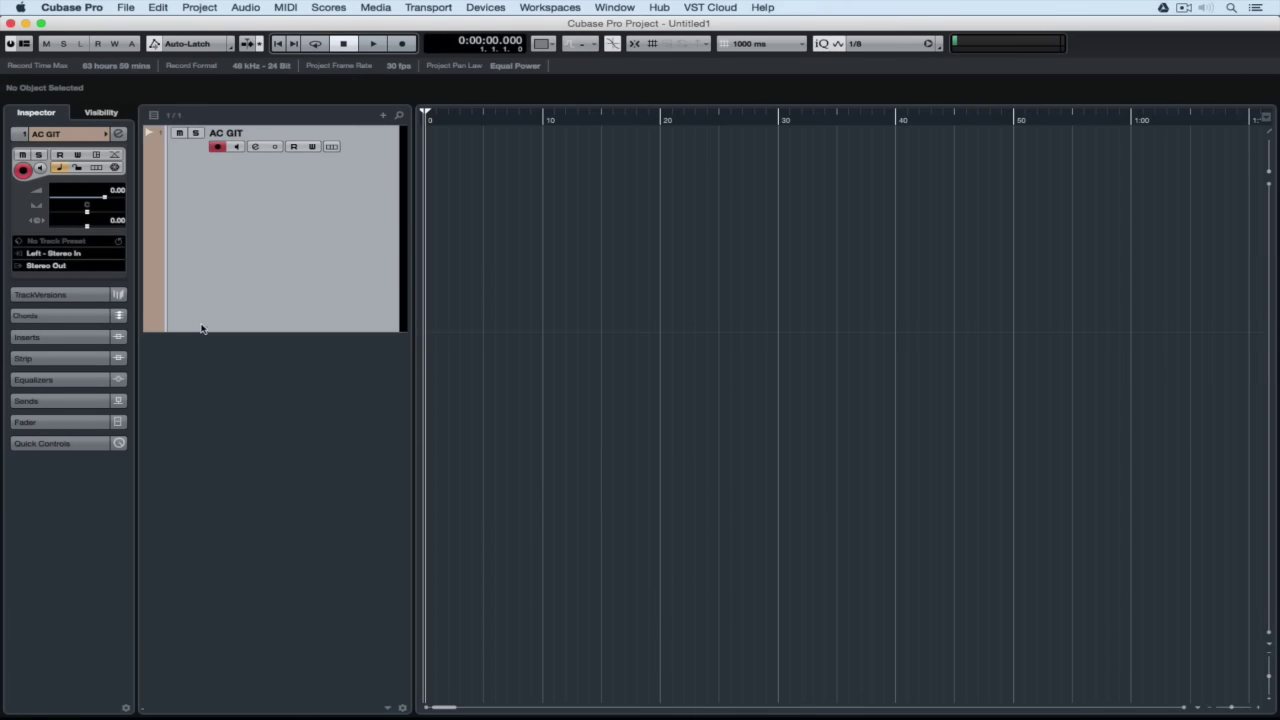
- Turn on AC GIT's input monitoring and record the roughly ten-second take AC GIT_01
right_click(214, 263)
left_click(228, 232)
left_click(234, 148)
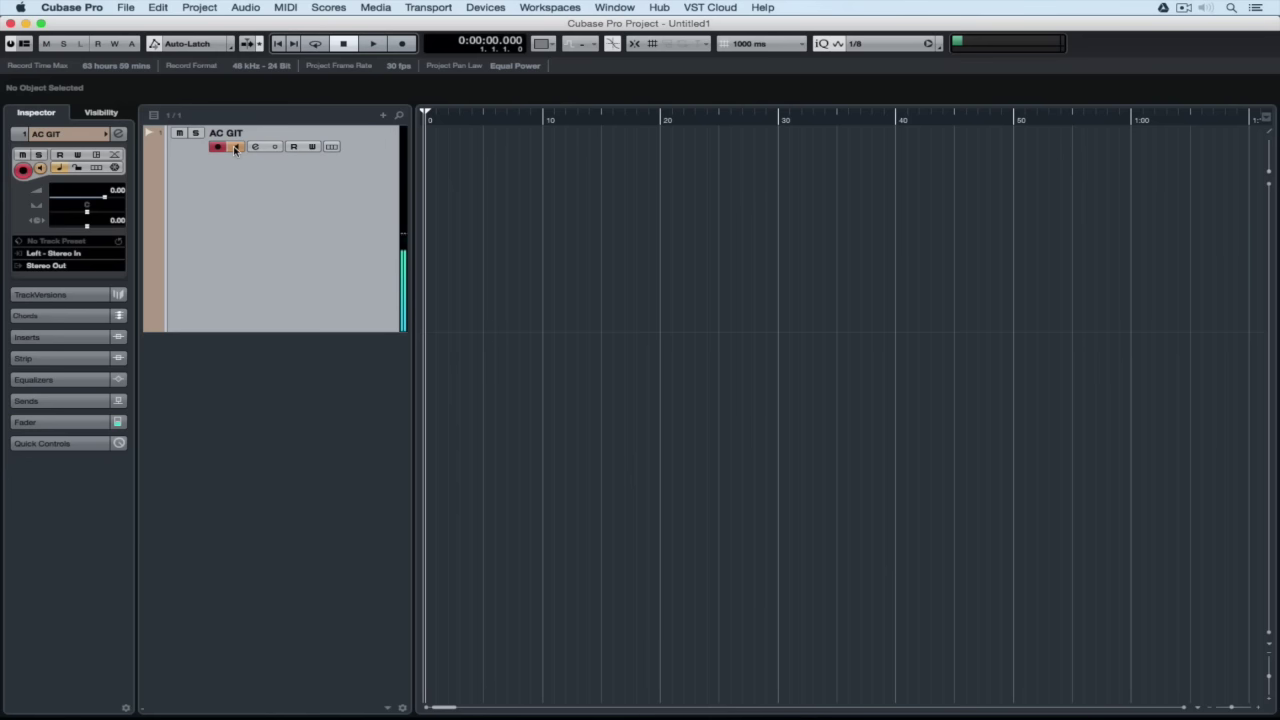
key("KP_Multiply")
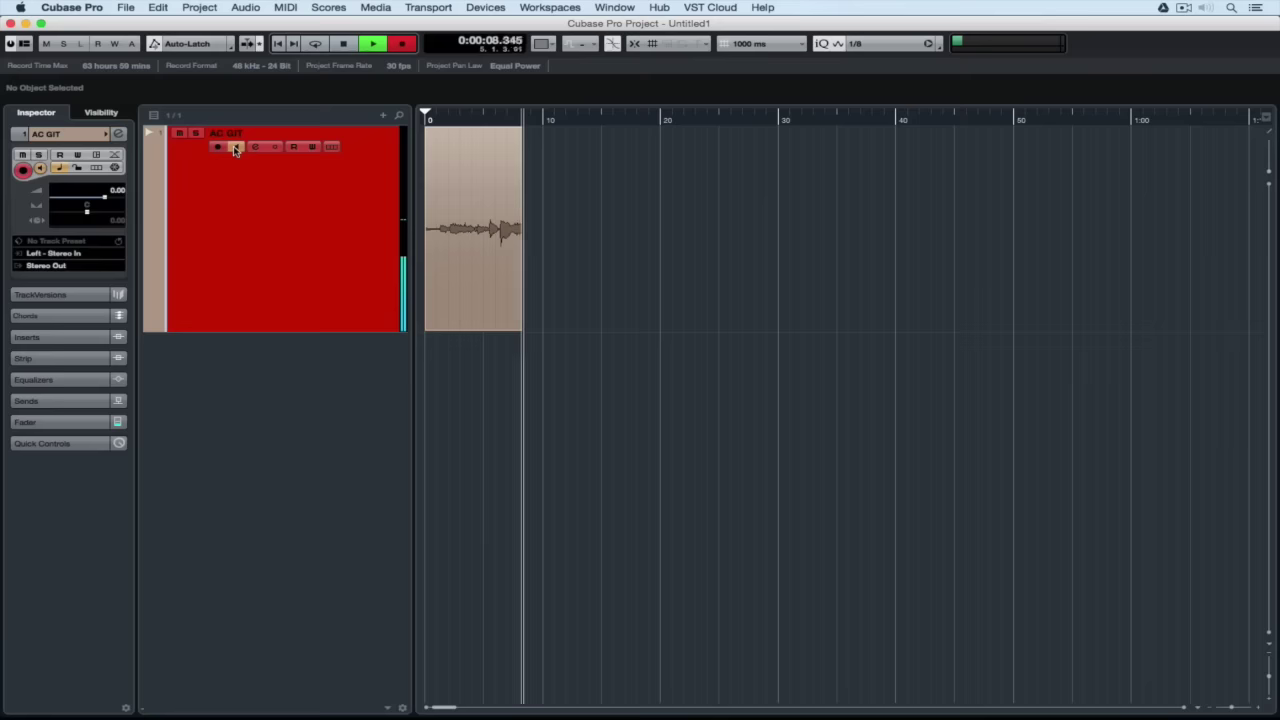
key("space")
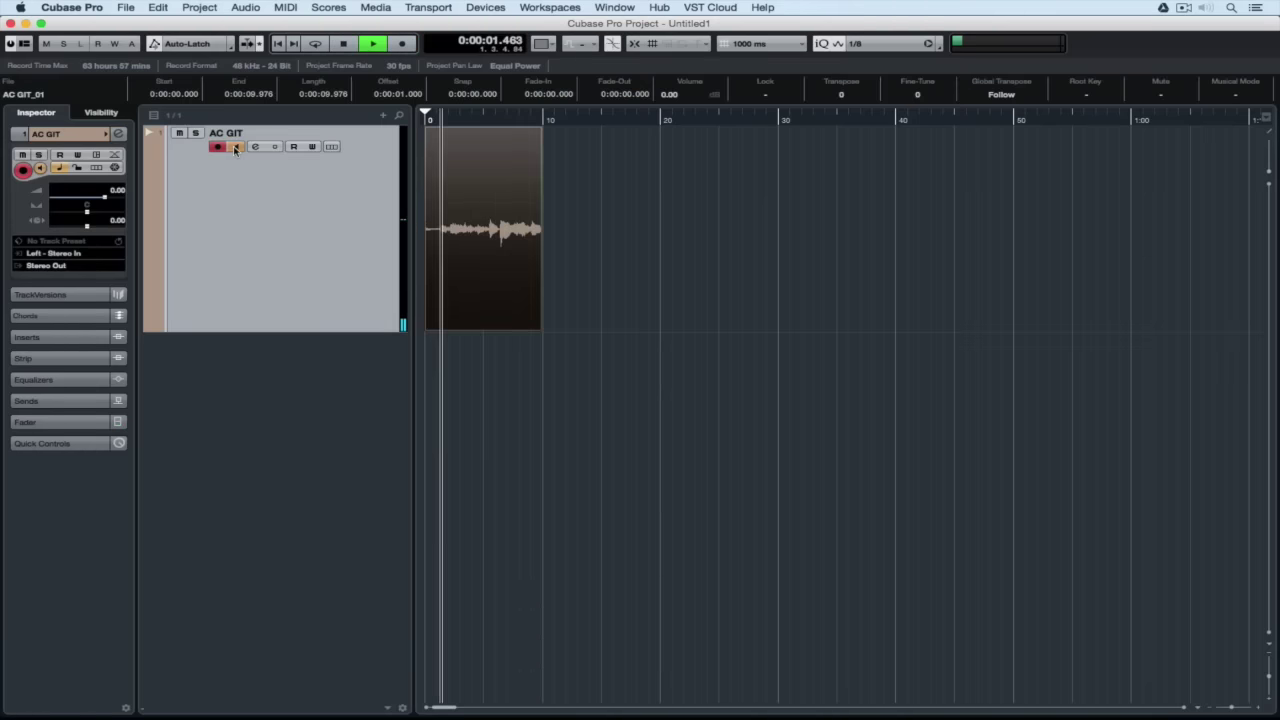
- Play back AC GIT_01 while toggling input monitoring, then stop
left_click(235, 148)
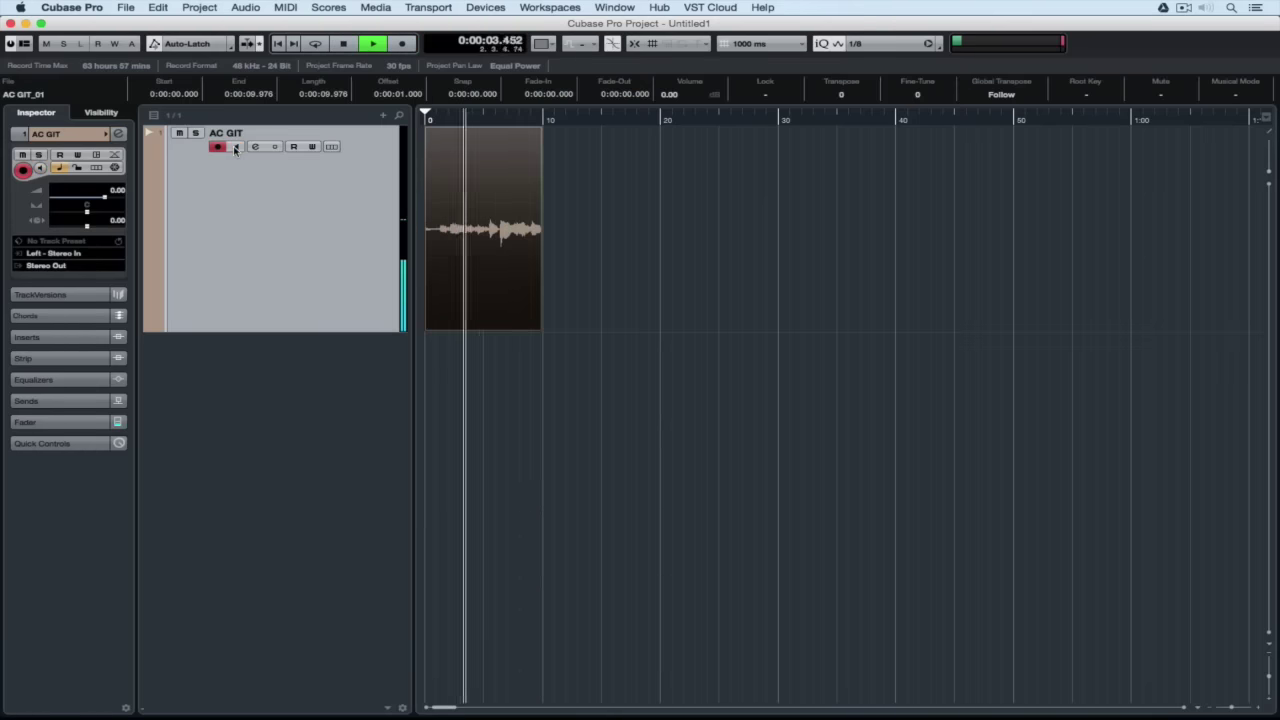
left_click(235, 148)
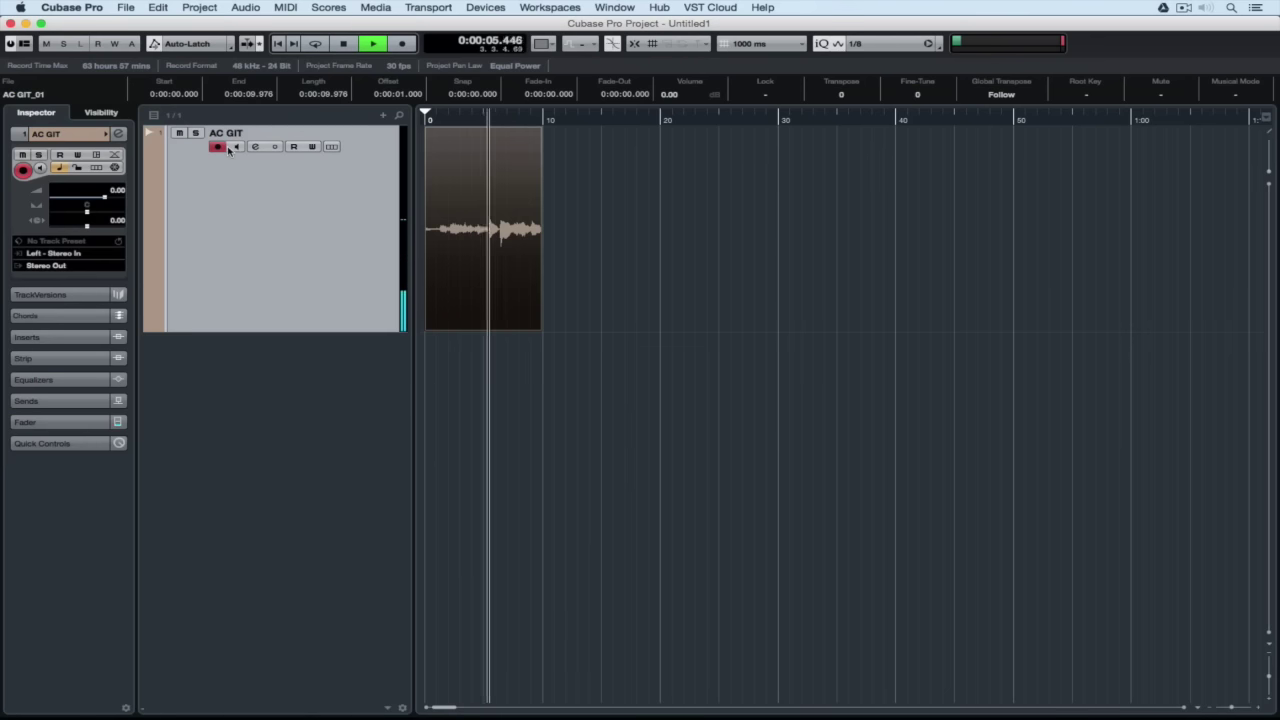
key("space")
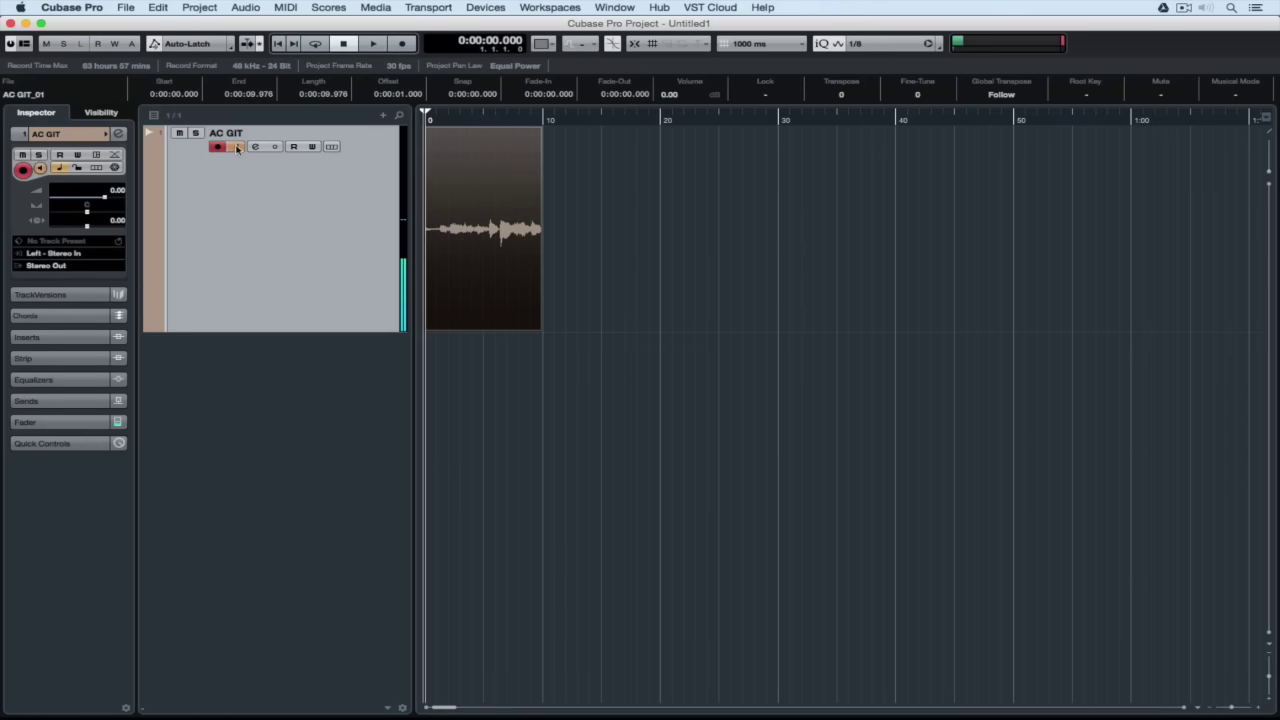
- Set the VST Auto Monitoring preference to While Record-Enabled and confirm
left_click(72, 7)
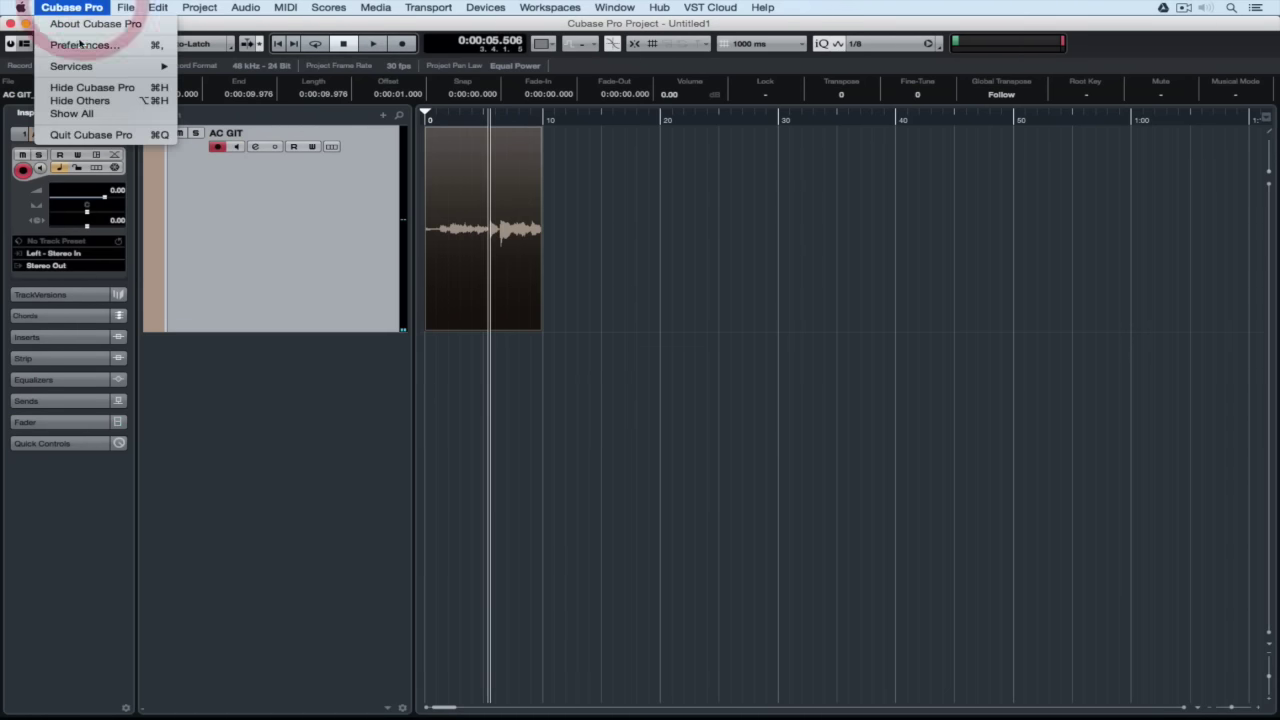
left_click(80, 46)
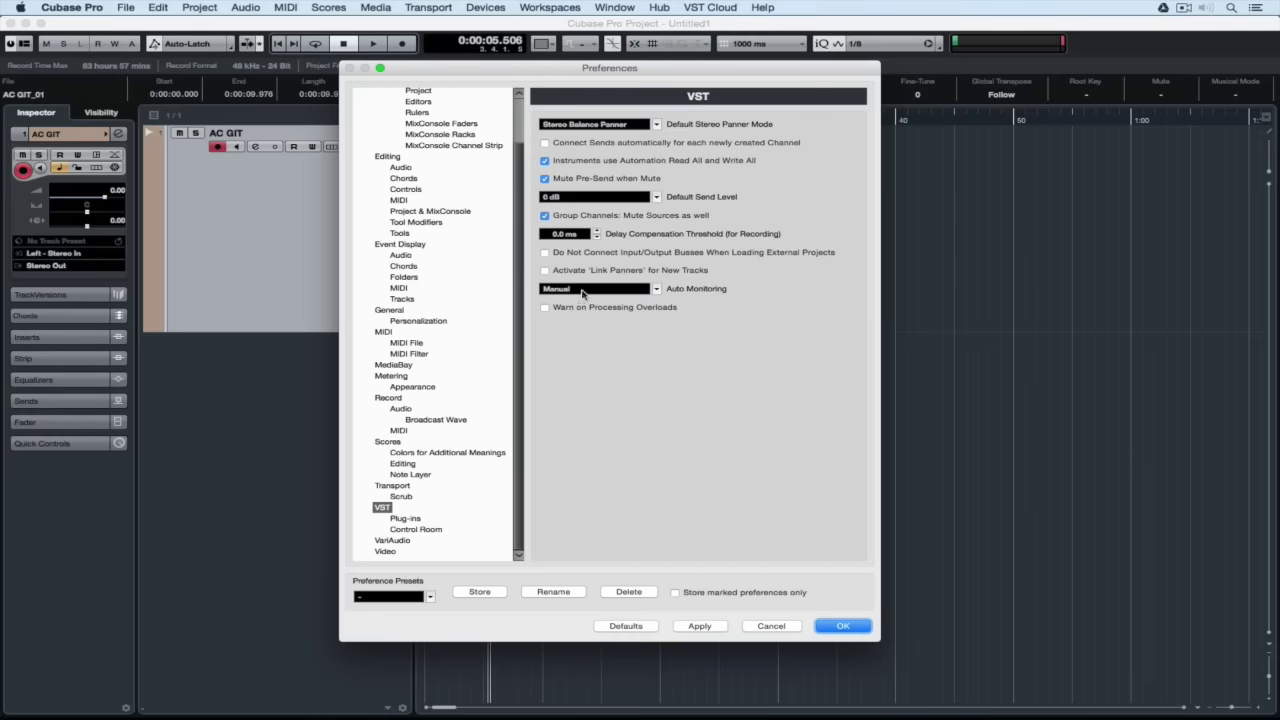
left_click(582, 291)
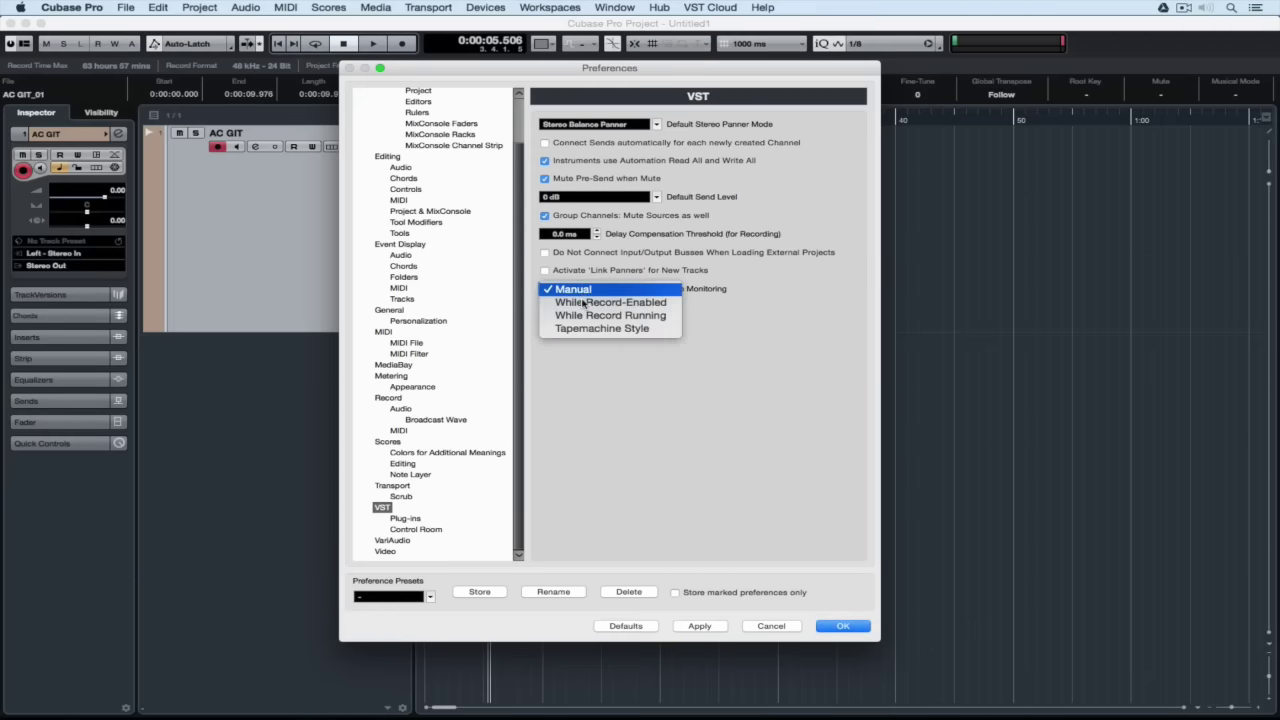
left_click(583, 303)
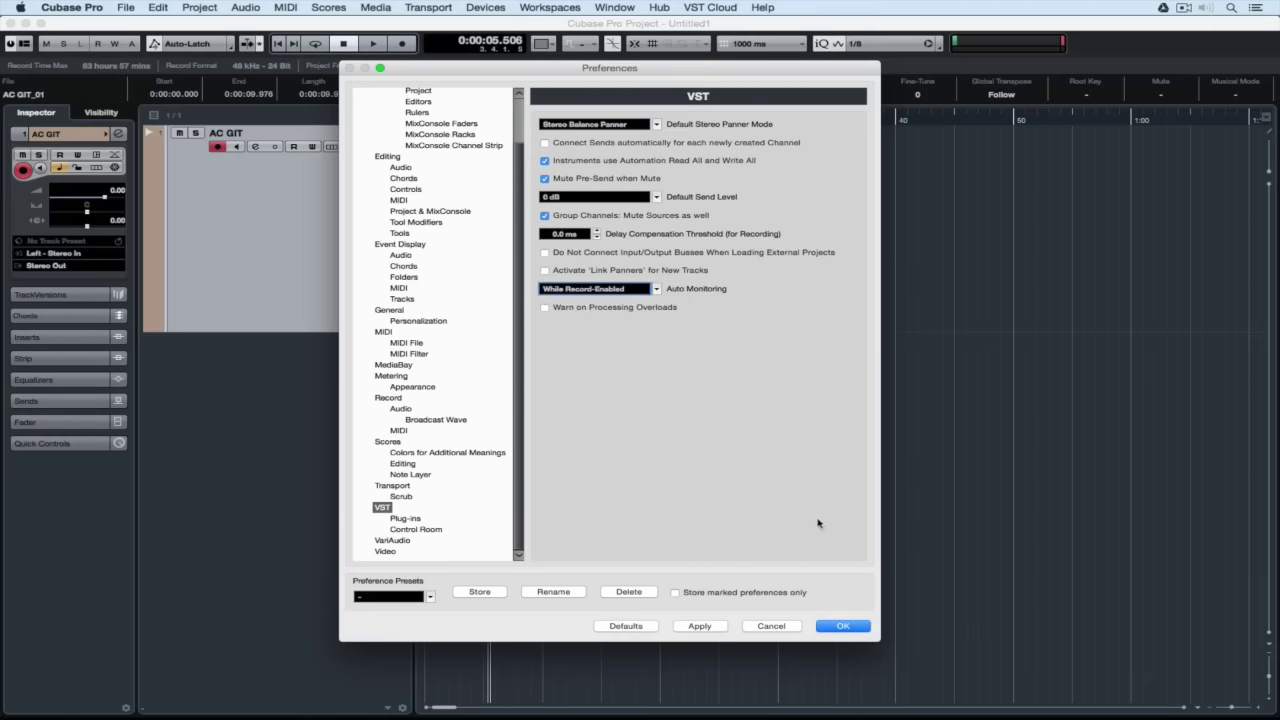
left_click(841, 626)
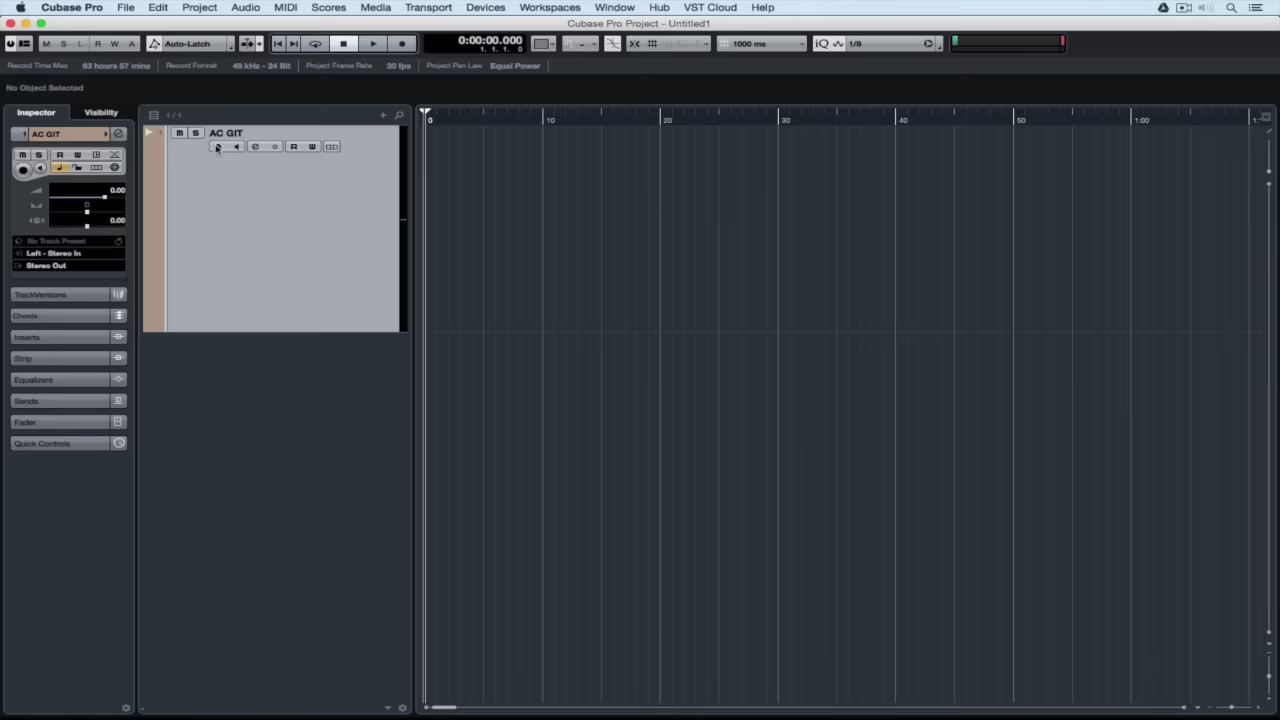
- Arm AC GIT and record a second take, AC GIT_02, of about 8 seconds
left_click(216, 147)
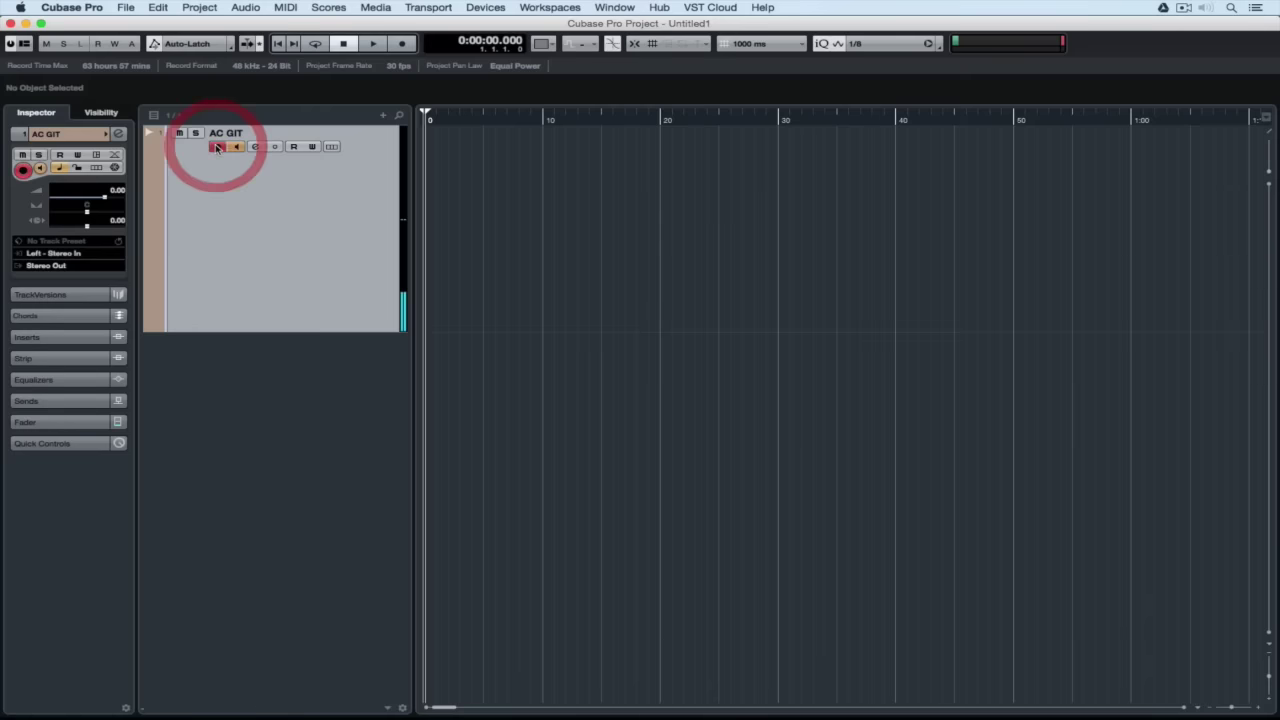
left_click(402, 44)
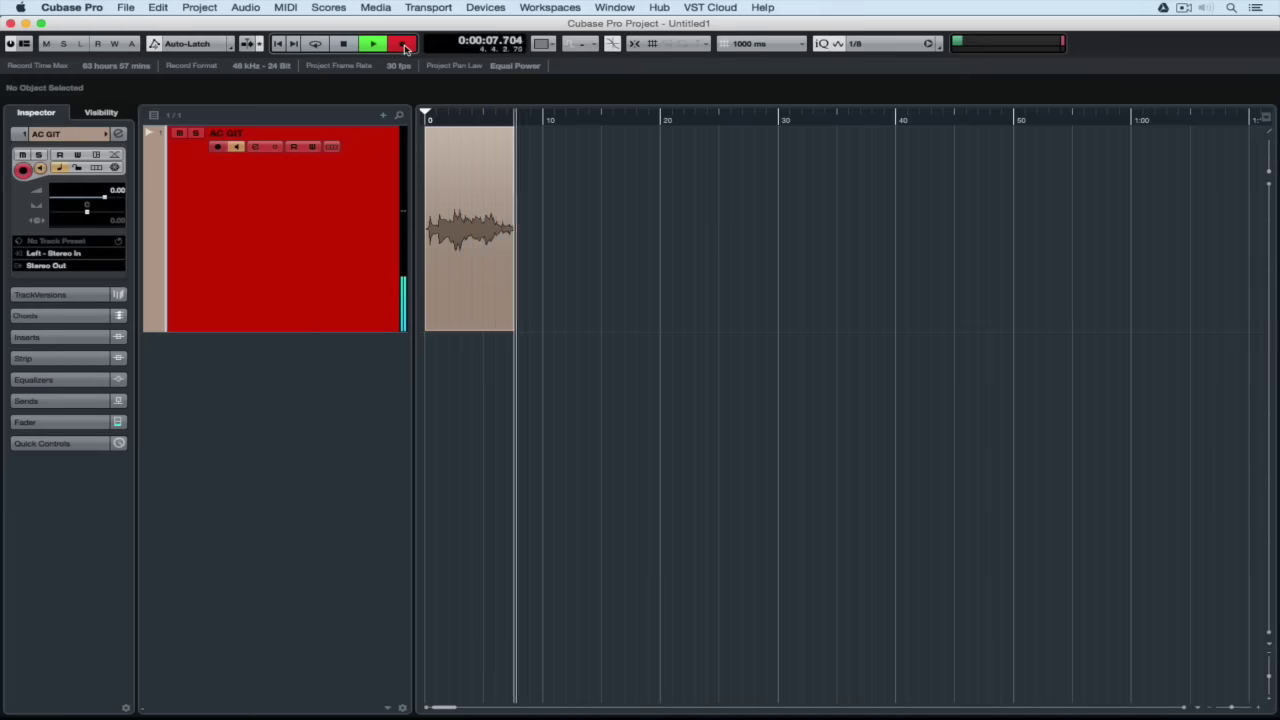
left_click(405, 47)
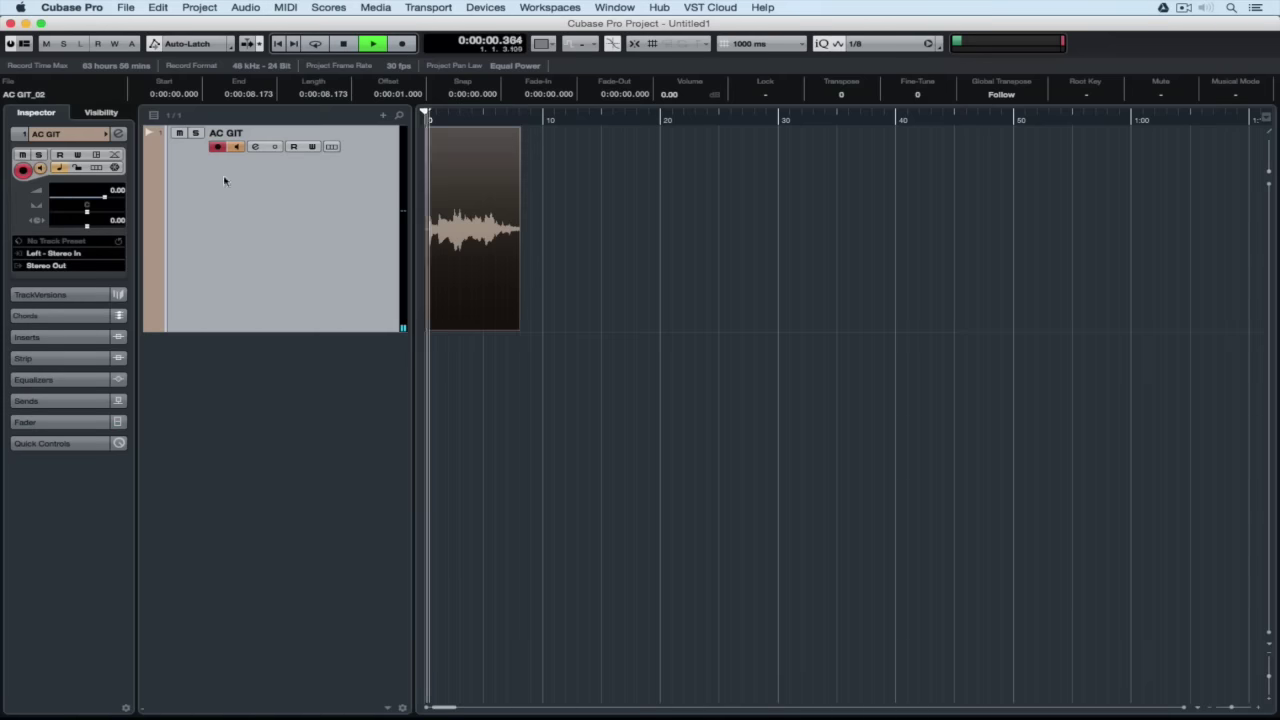
- Play AC GIT_02 back while switching record-enable off, on and off again, then stop
left_click(217, 147)
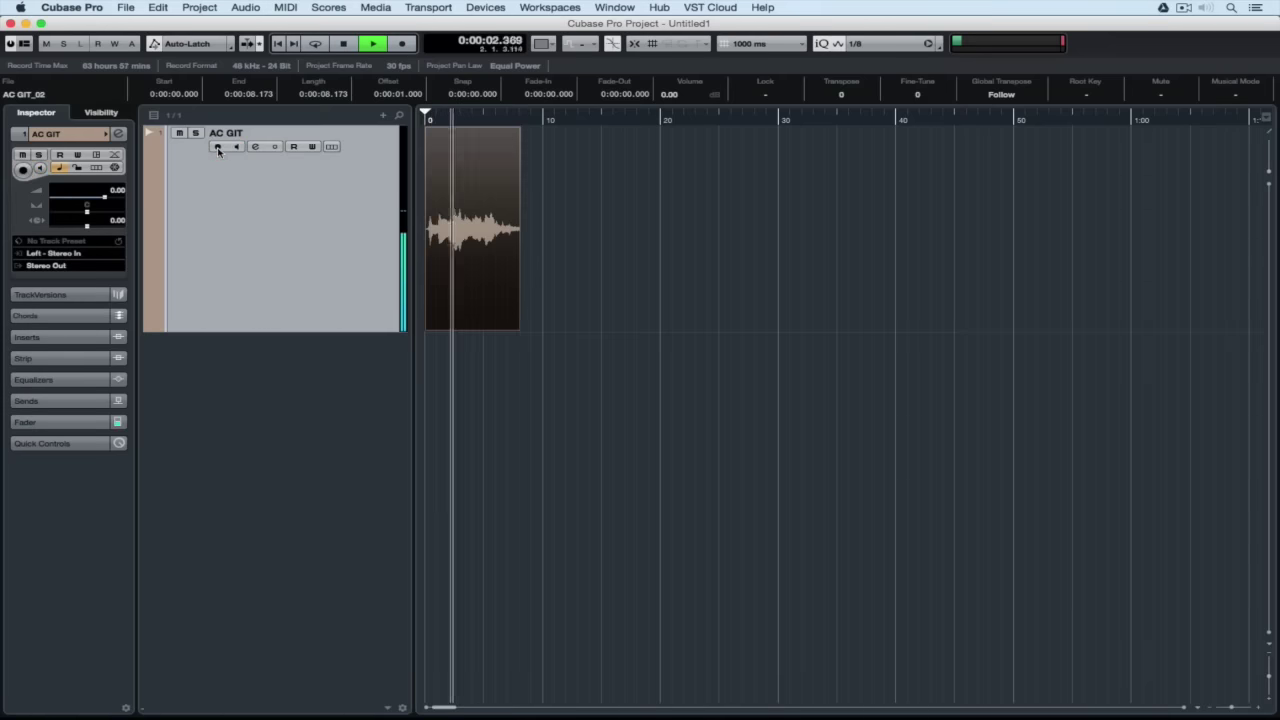
left_click(217, 147)
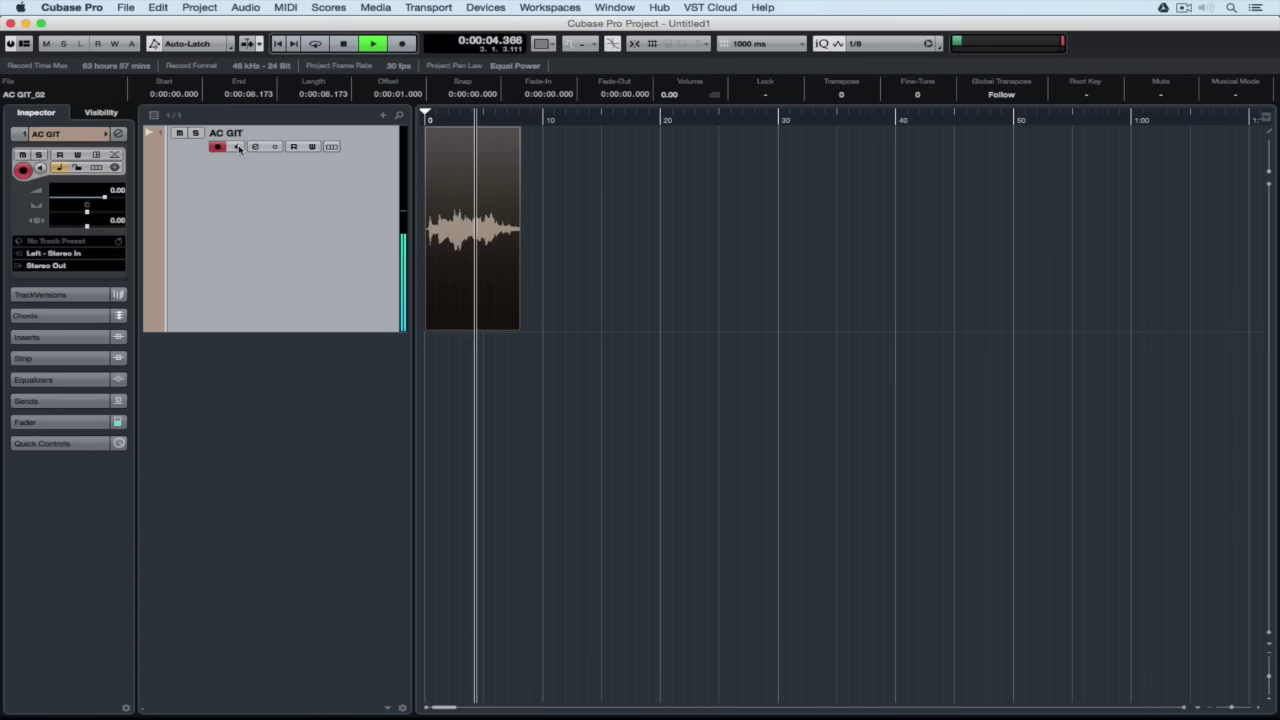
left_click(219, 147)
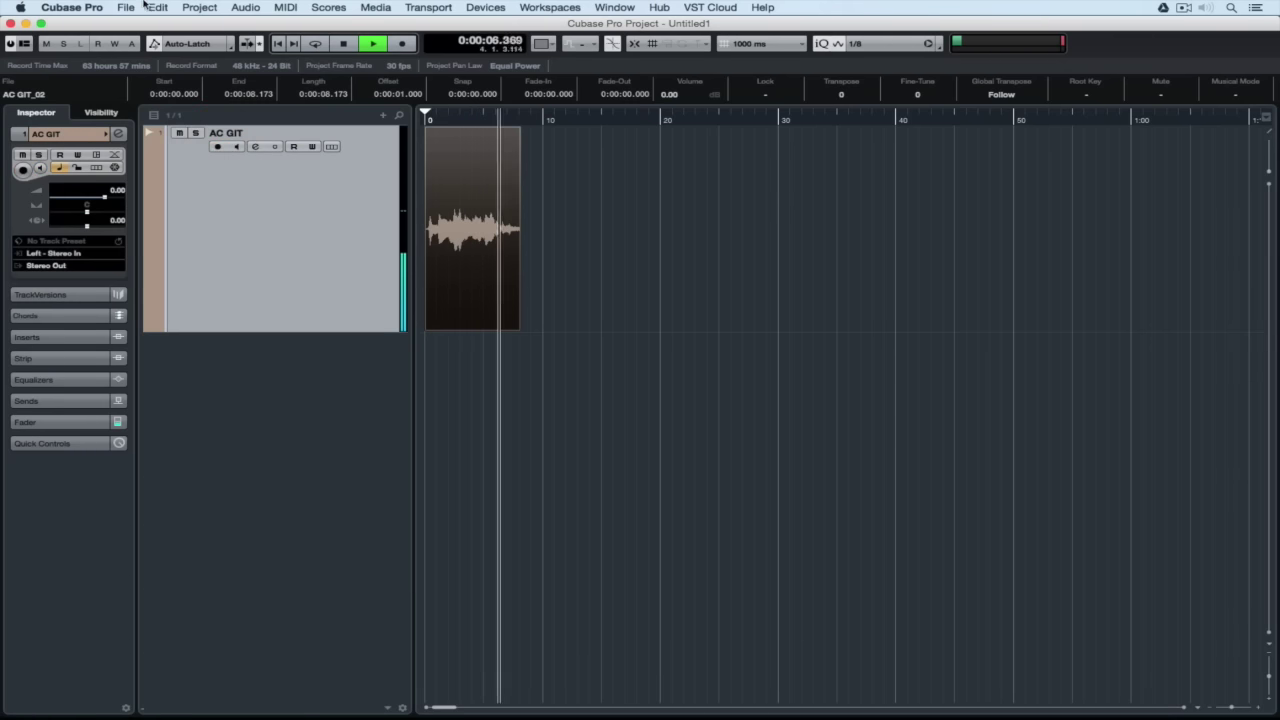
key("space")
- Delete take AC GIT_02, set Auto Monitoring to While Record Running, and return to the project start
key("Delete")
left_click(88, 7)
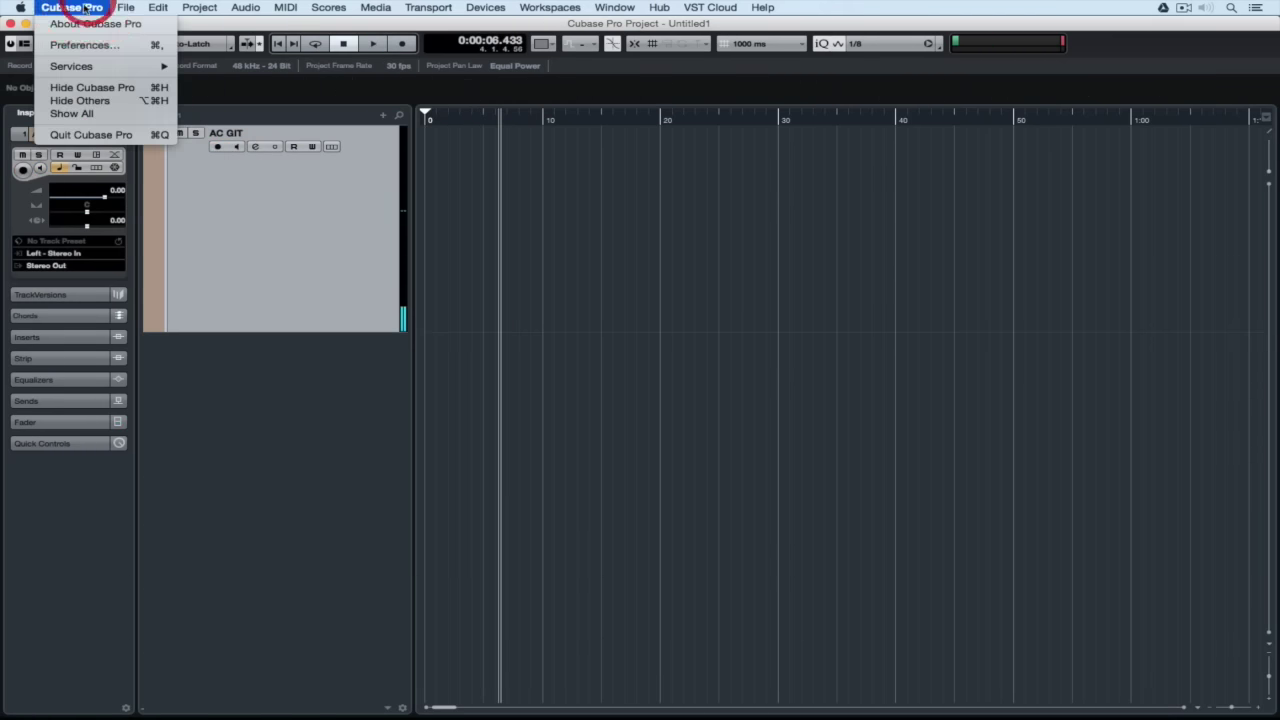
left_click(87, 45)
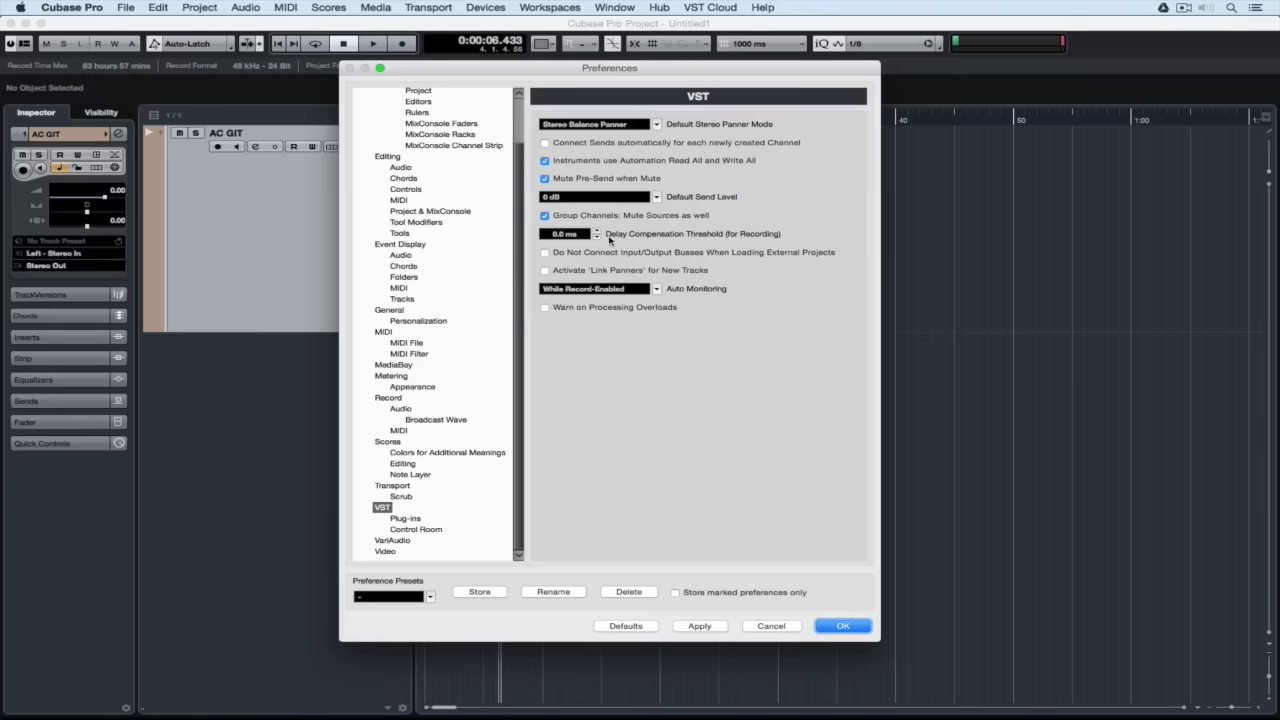
left_click(599, 289)
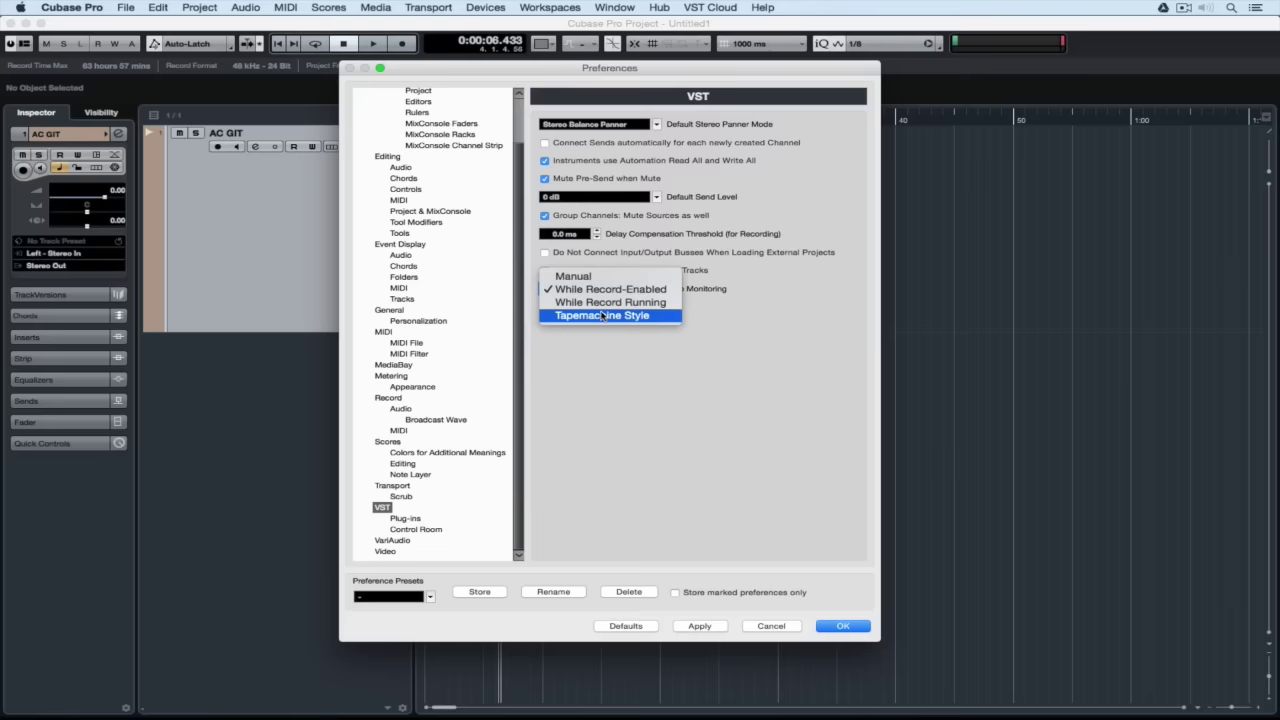
left_click(604, 302)
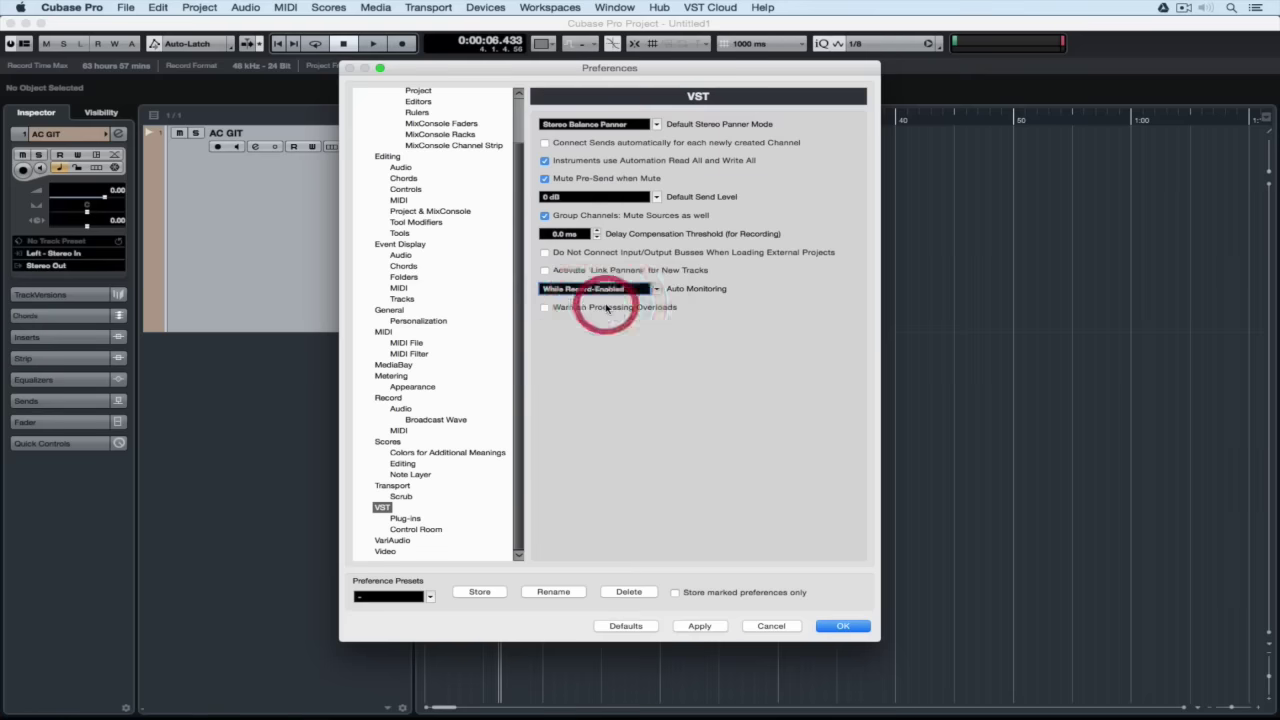
key("Return")
key("period")
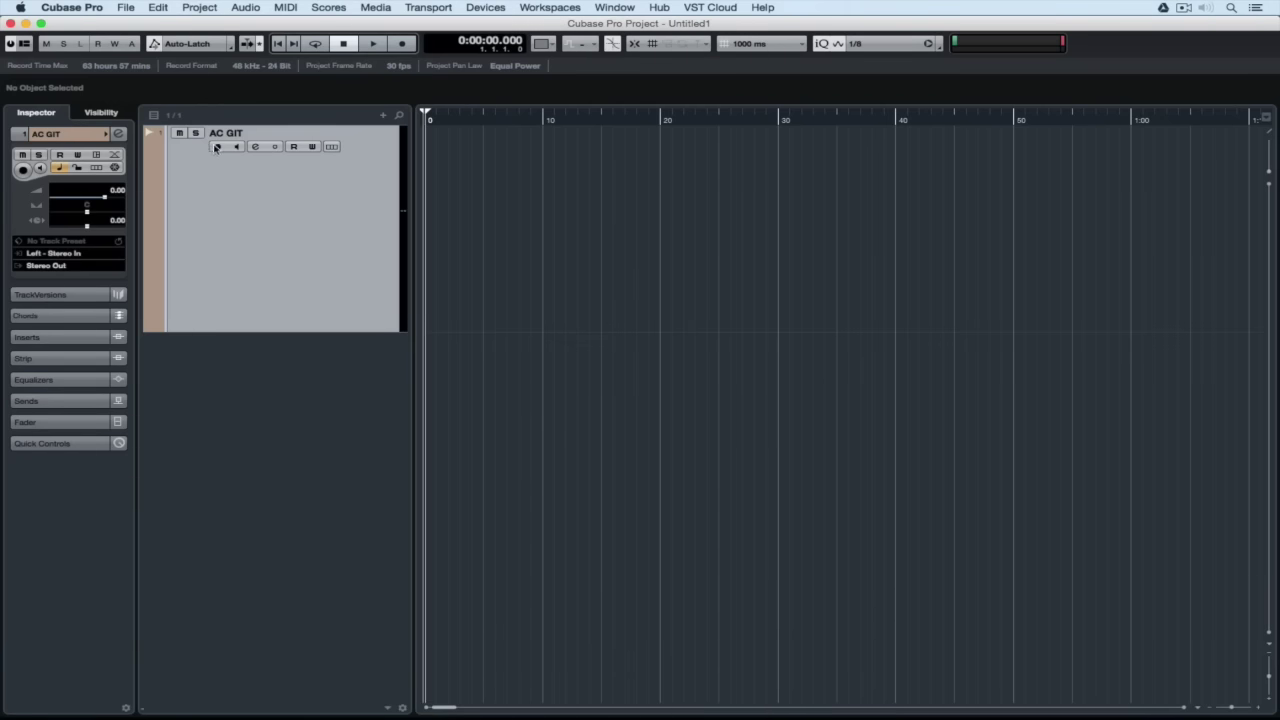
- Record the roughly 11-second take AC GIT_03, play it back, then delete it
key("KP_Multiply")
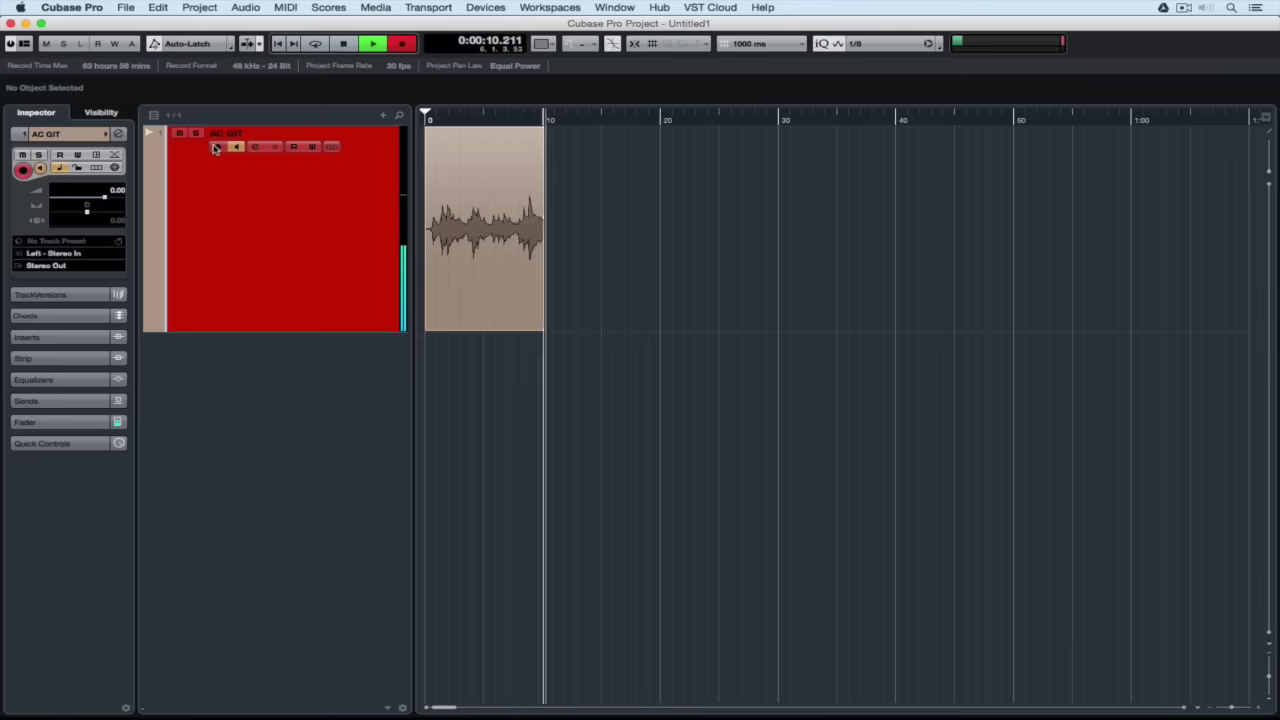
key("space")
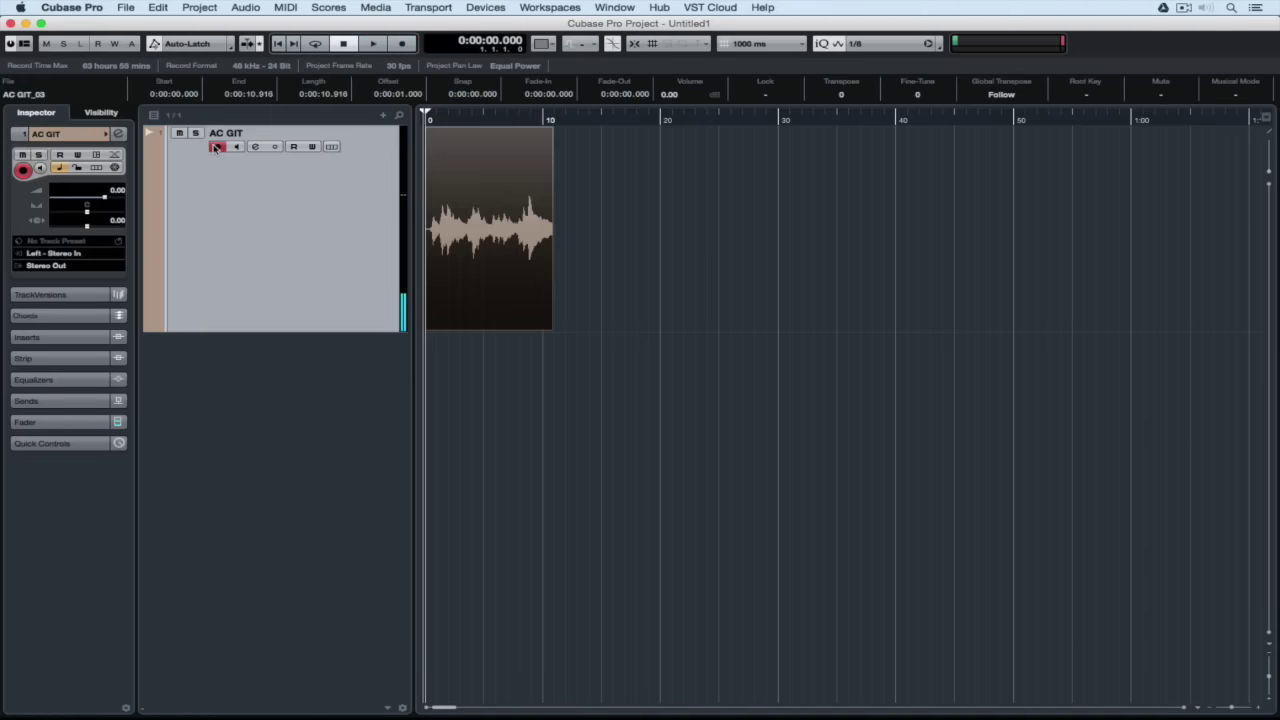
key("space")
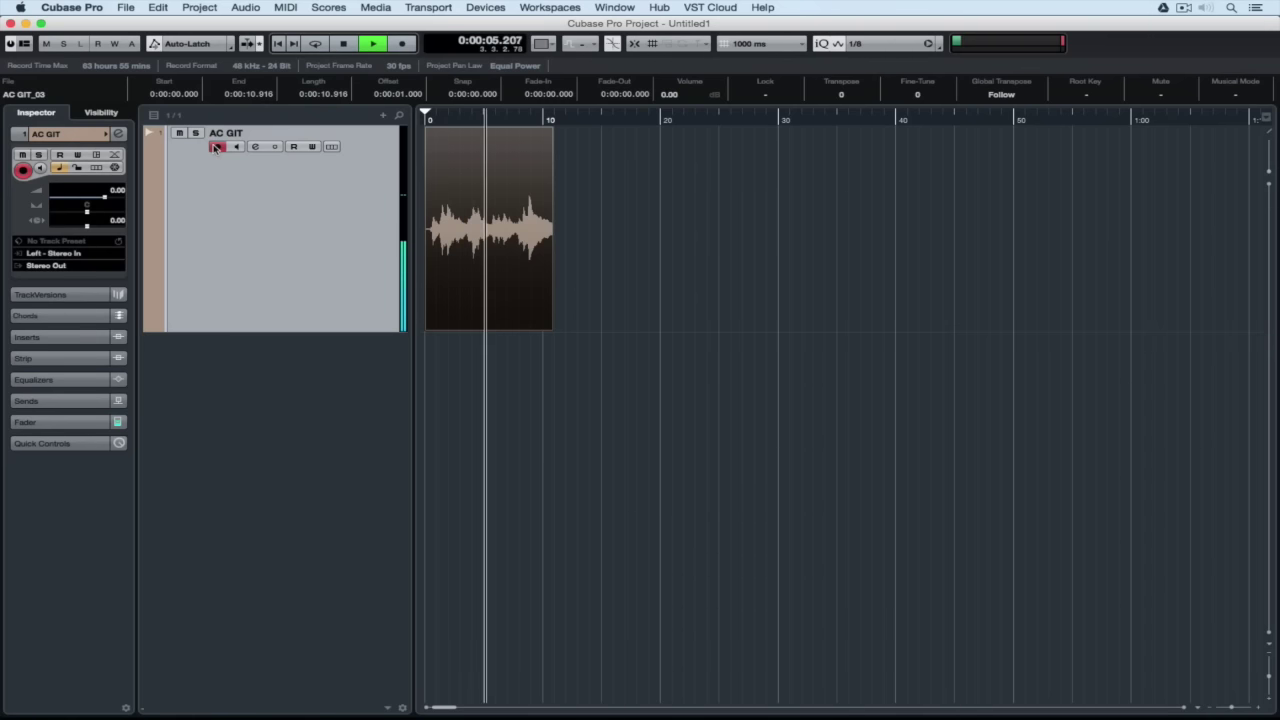
key("space")
key("Delete")
left_click(72, 7)
- Switch the VST Auto Monitoring preference to Tapemachine Style
left_click(90, 46)
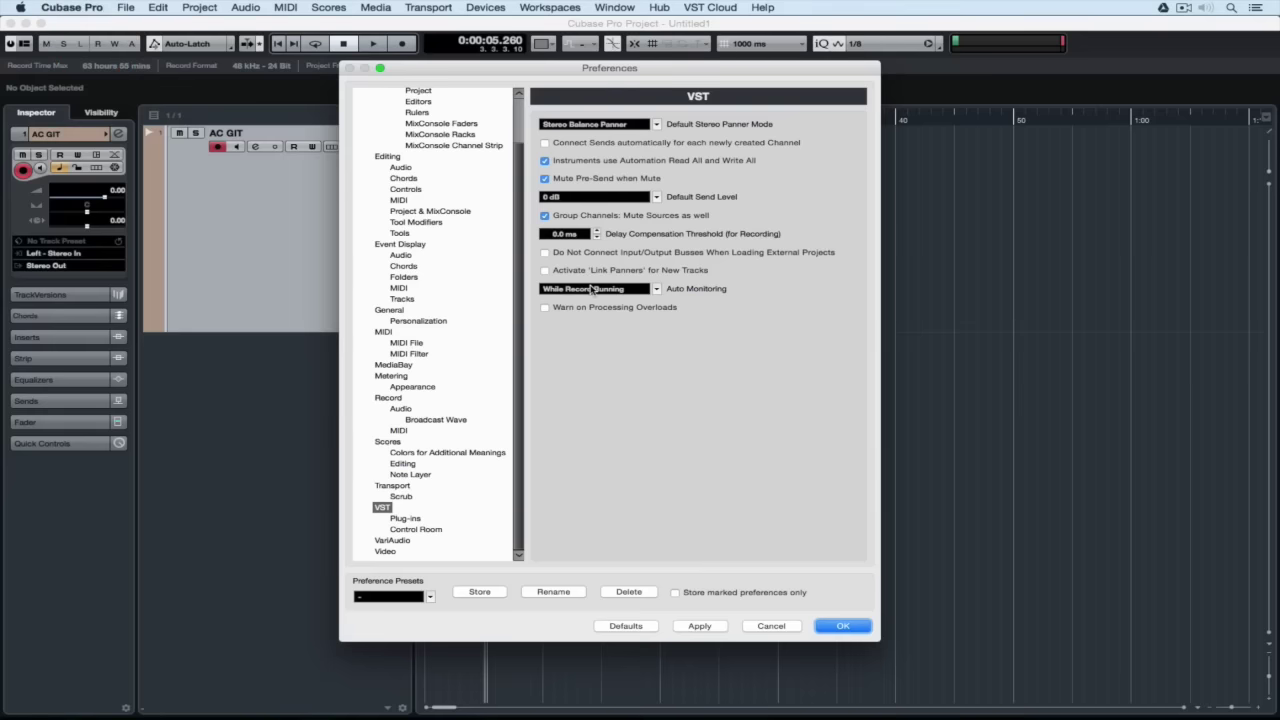
left_click(592, 289)
left_click(595, 304)
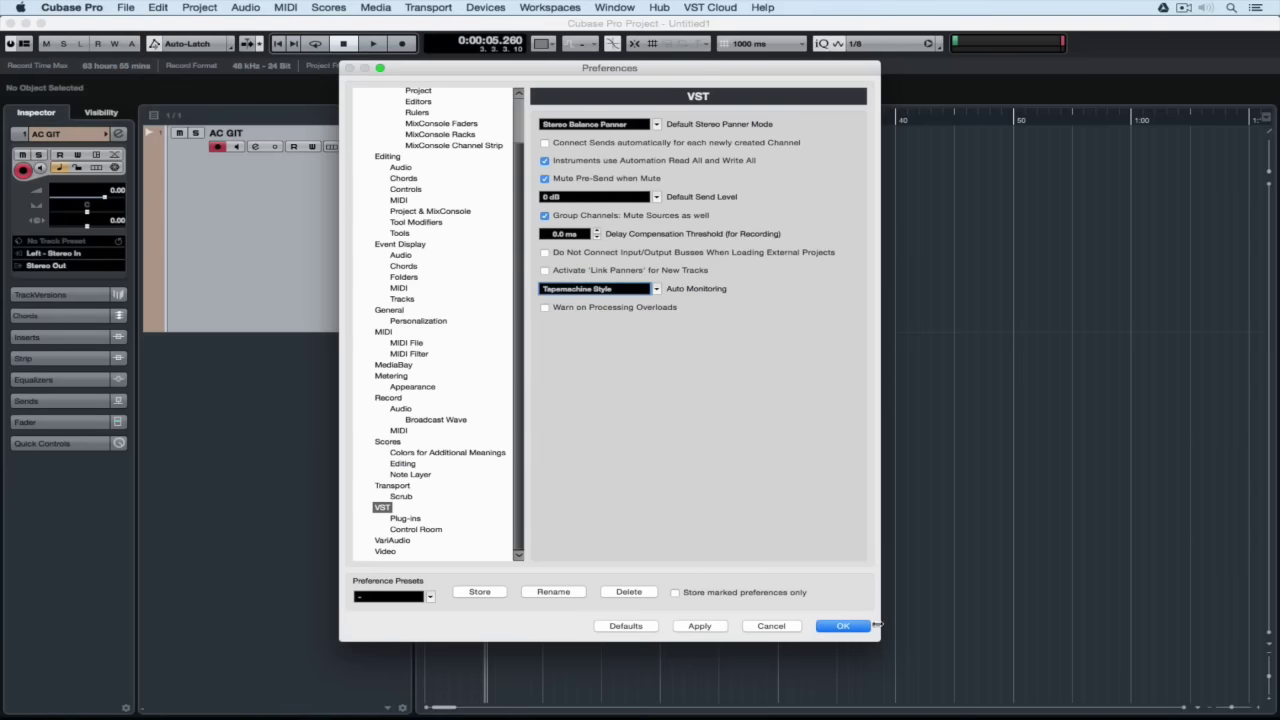
- Record the 9.5-second take AC GIT_04 from the project start and play it back from the top
left_click(843, 626)
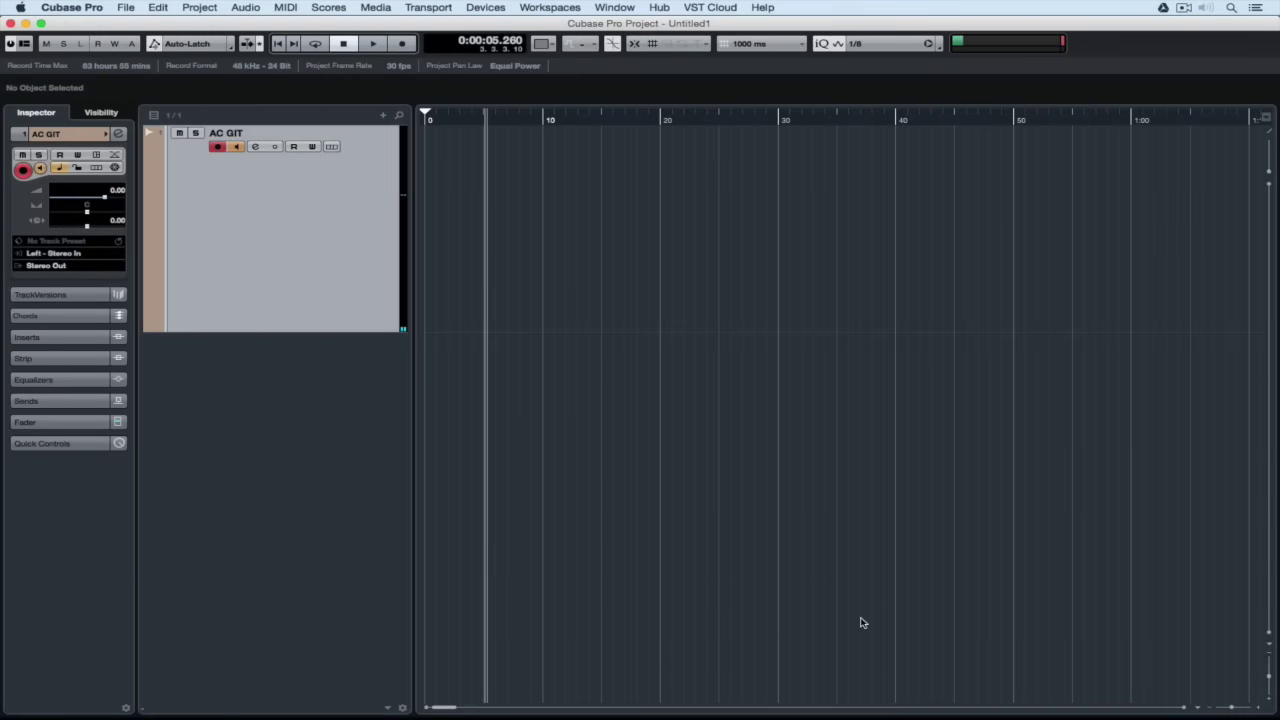
key("Home")
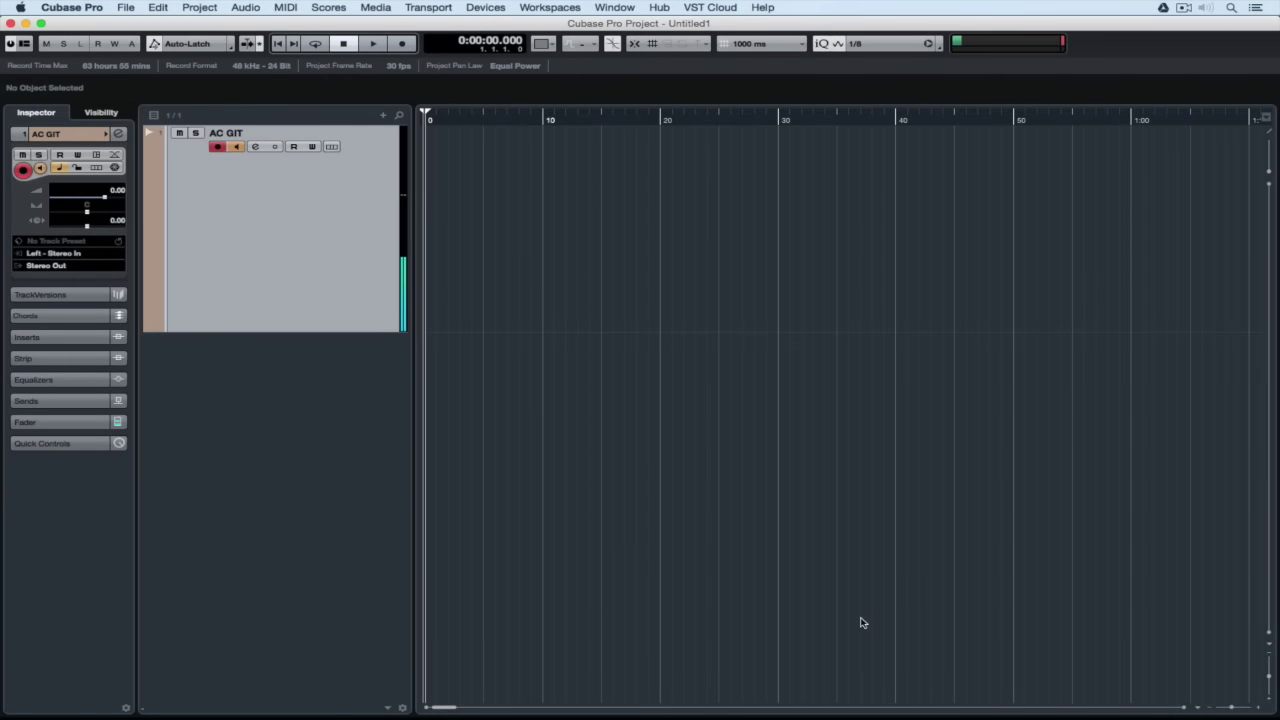
key("KP_Multiply")
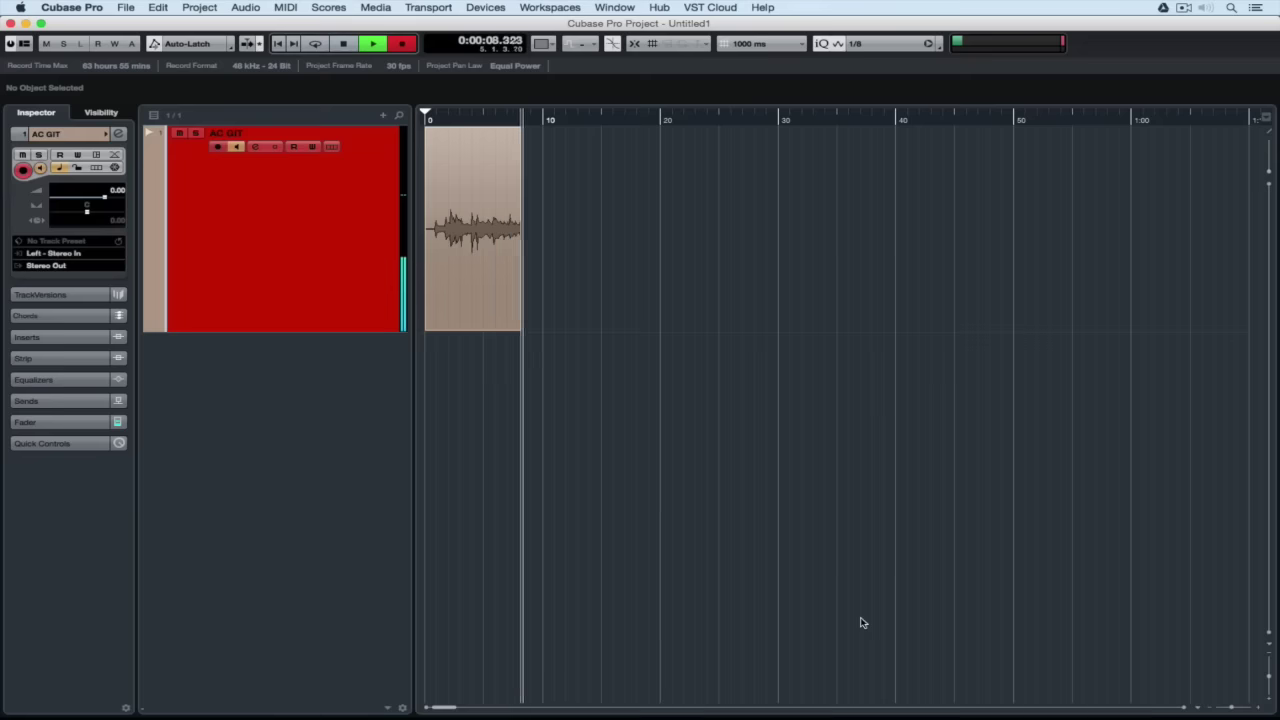
key("space")
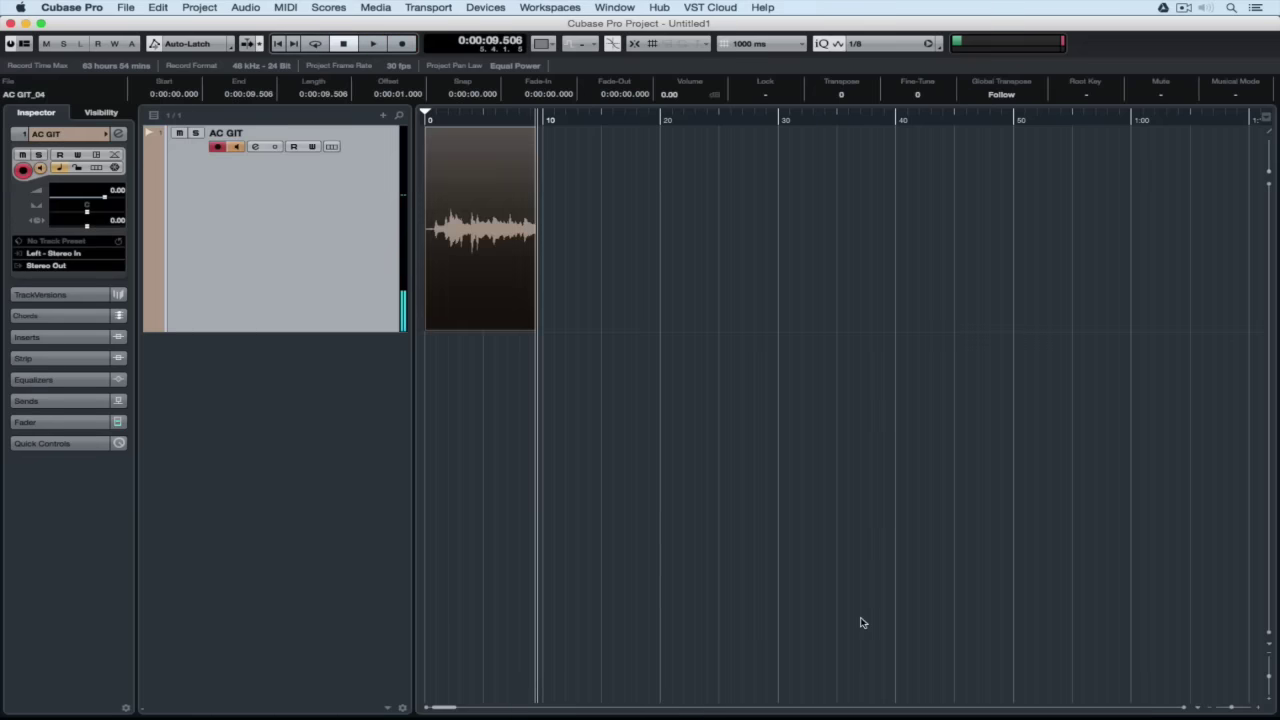
key("Home")
key("space")
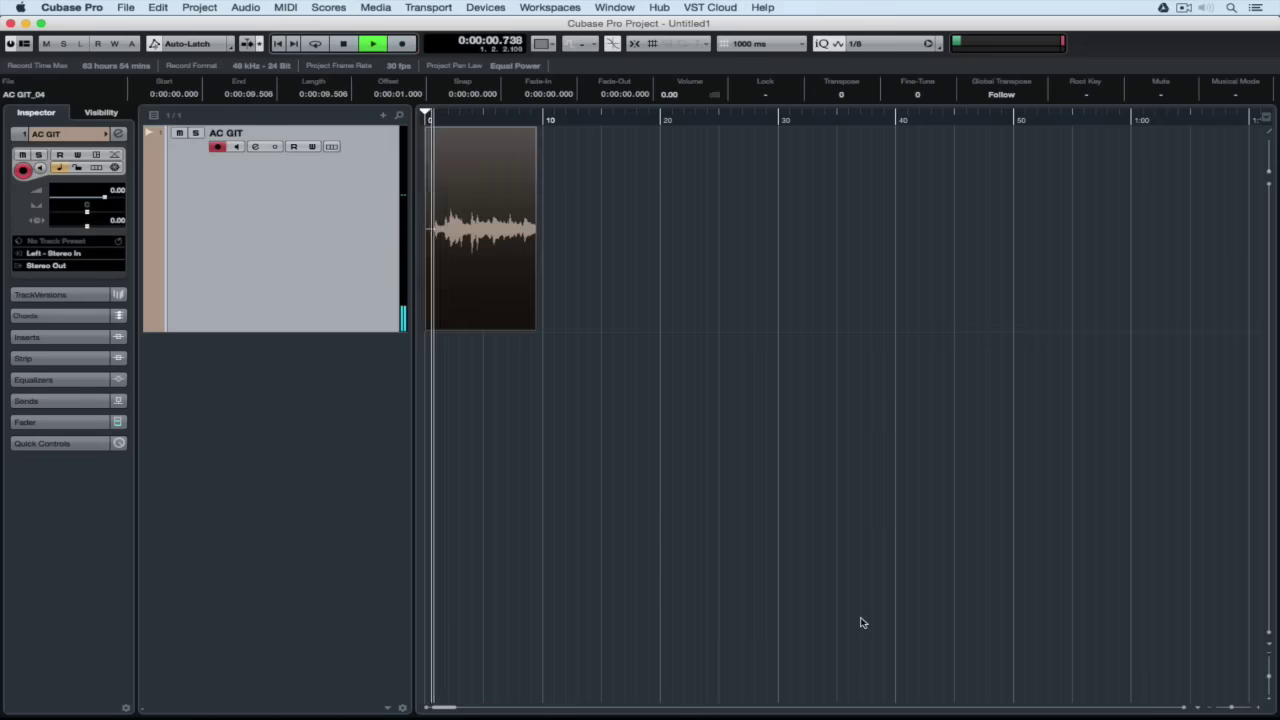
key("space")
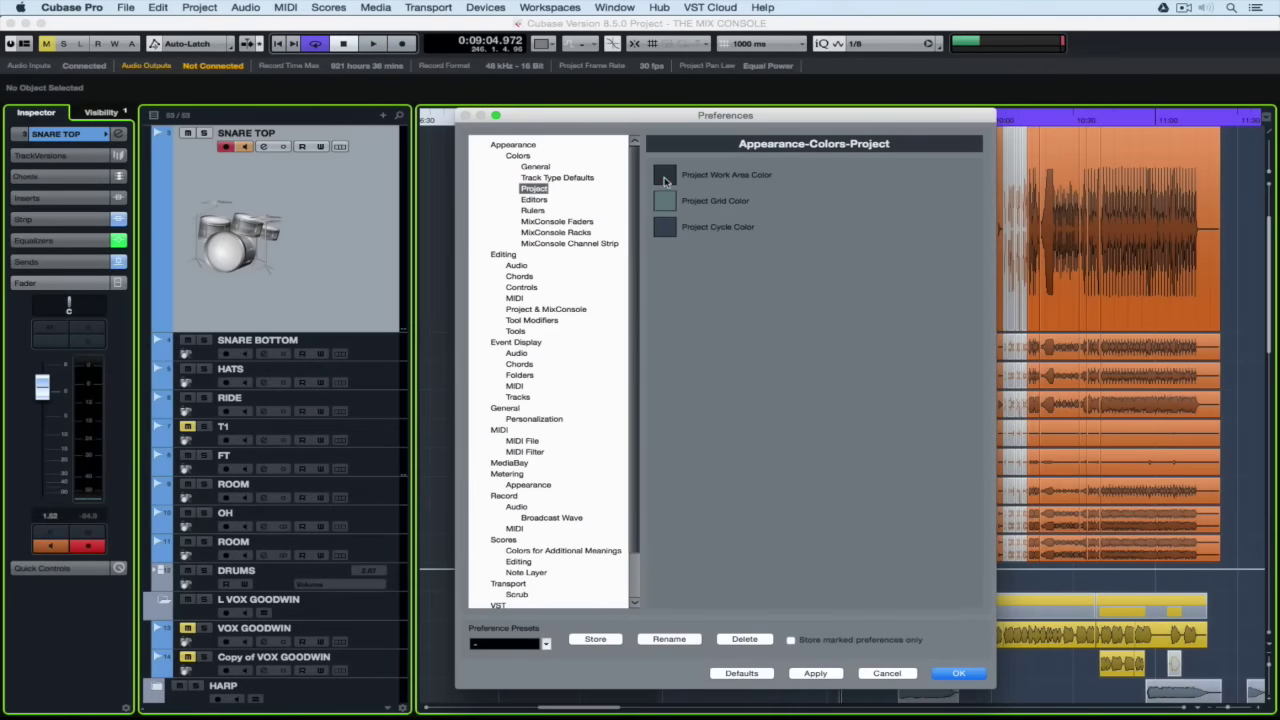
- Open the color picker for the Project Work Area Color swatch in Appearance > Colors > Project
left_click(665, 177)
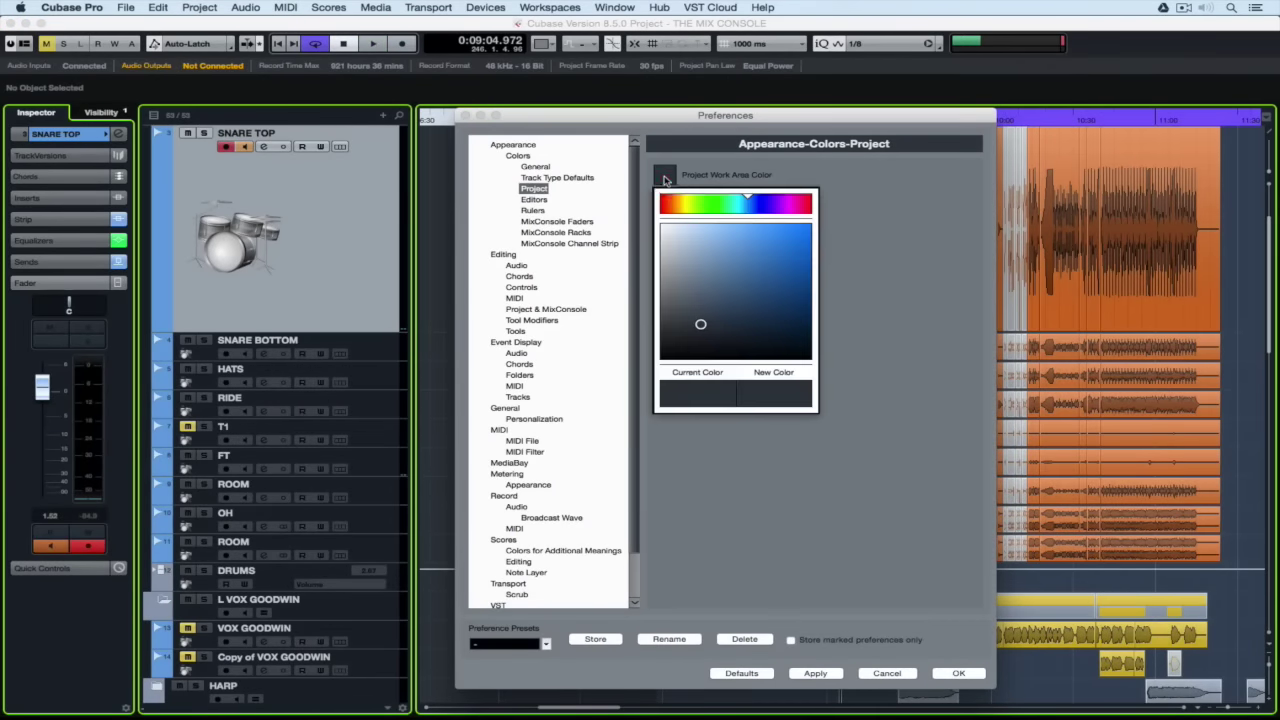